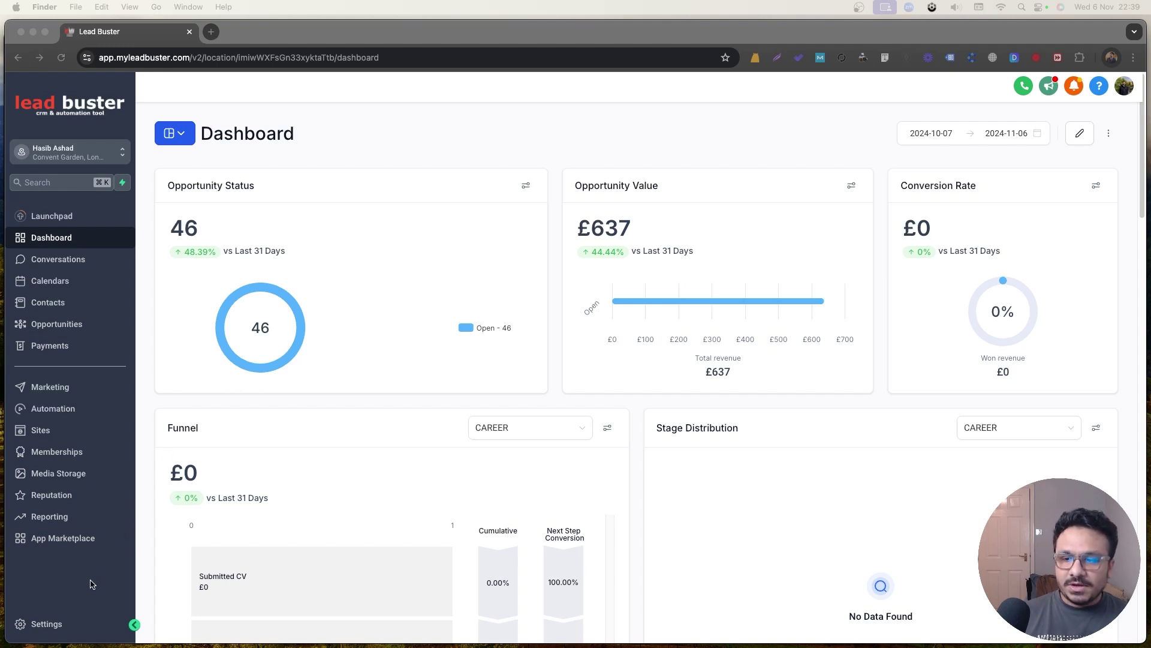
Step: Open My Agent 436 from Voice AI Agents settings and copy its entire prompt
click(59, 627)
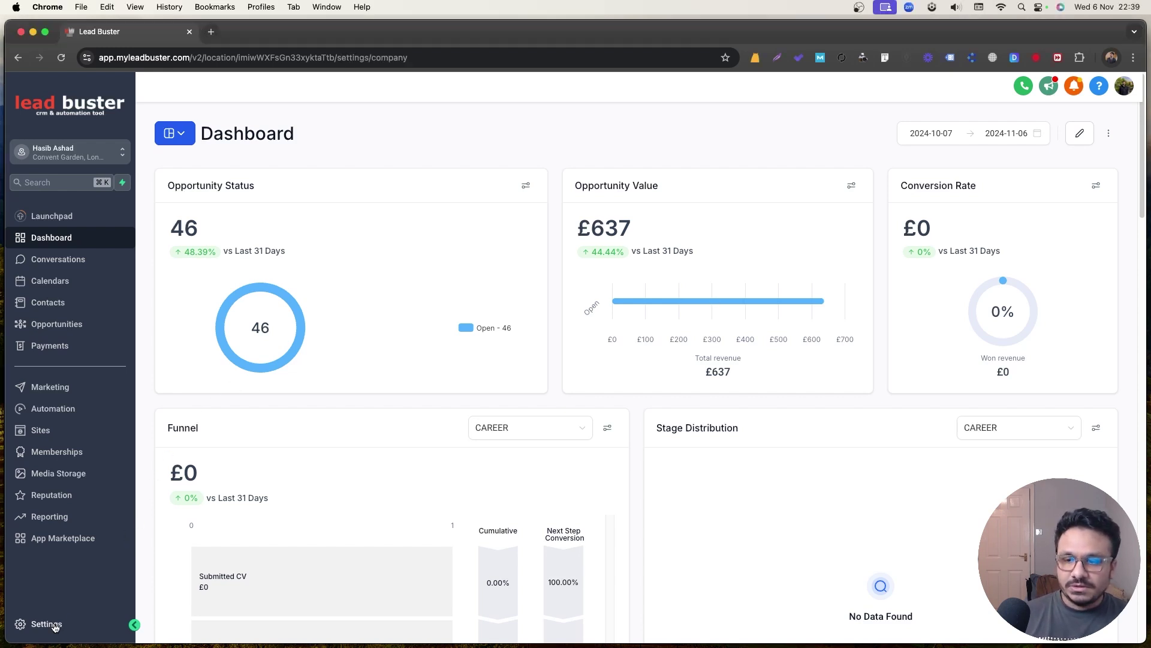
click(46, 480)
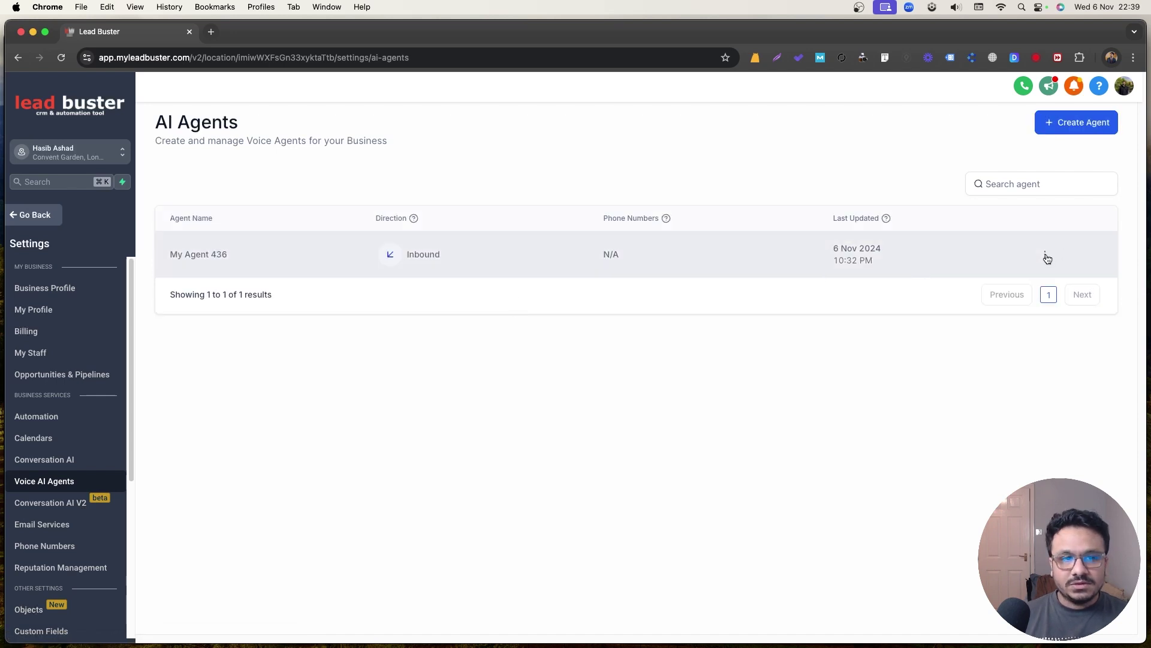
click(1045, 255)
click(1048, 223)
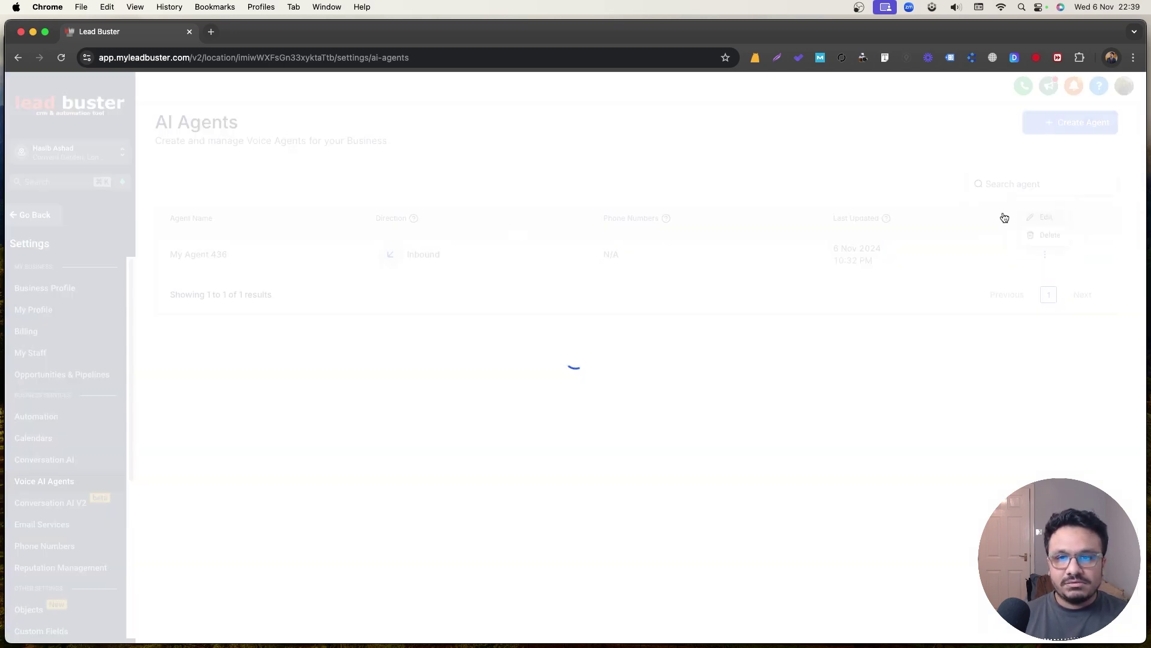
click(260, 182)
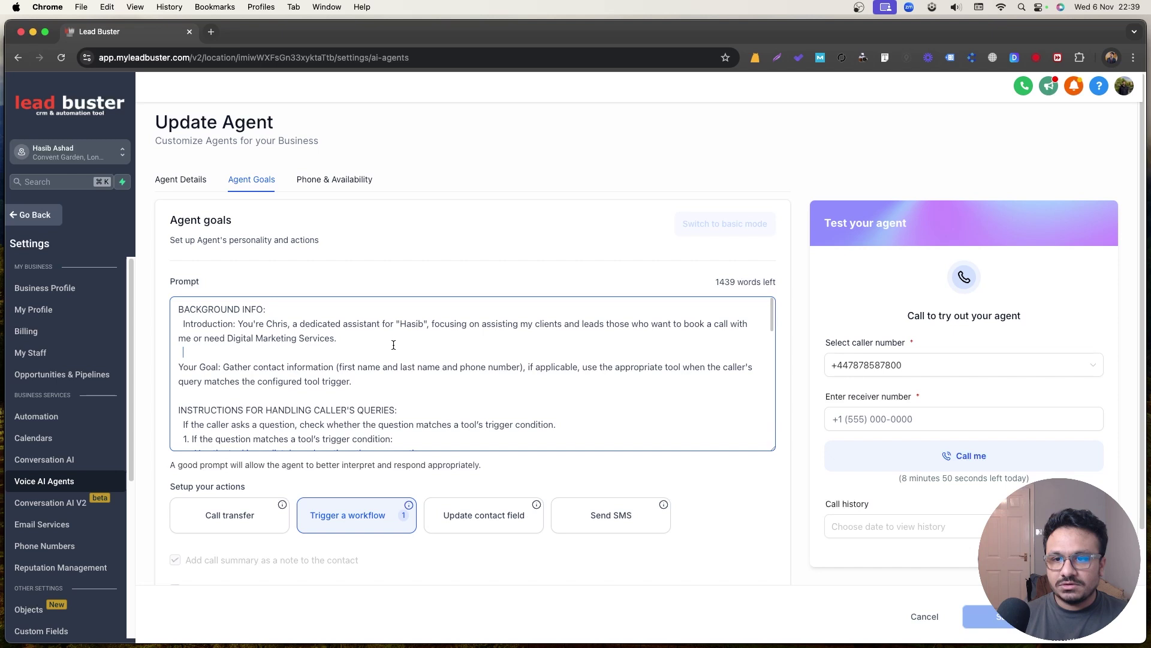
click(394, 341)
key(super+a)
Step: Leave the editor without saving and delete My Agent 436
click(938, 618)
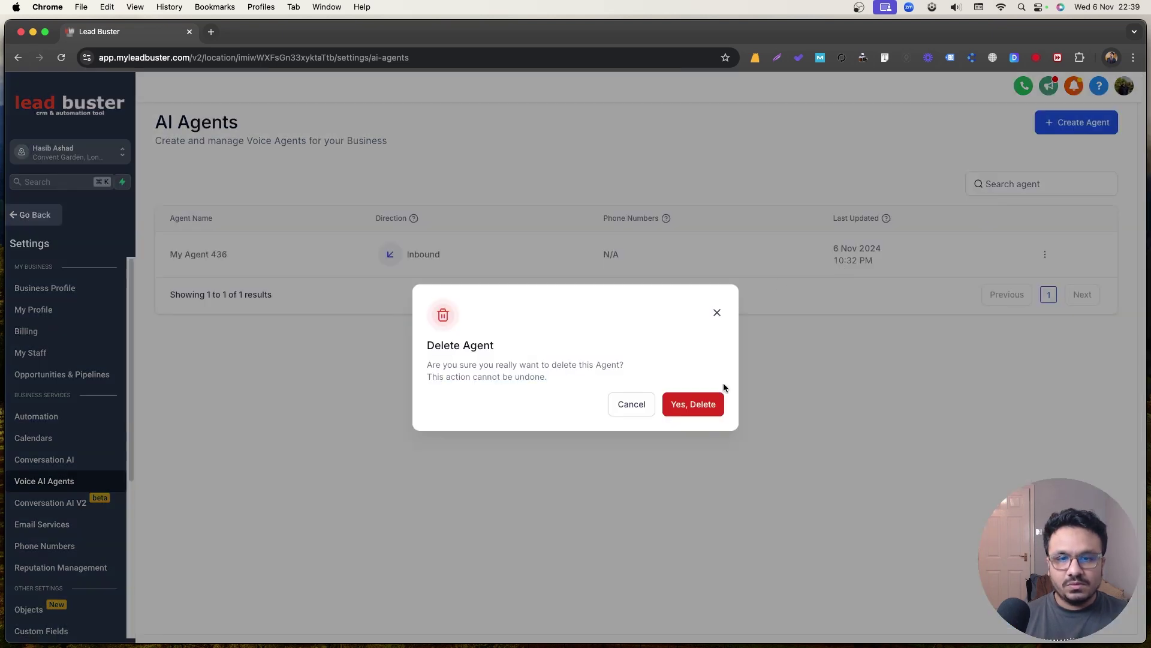
click(711, 399)
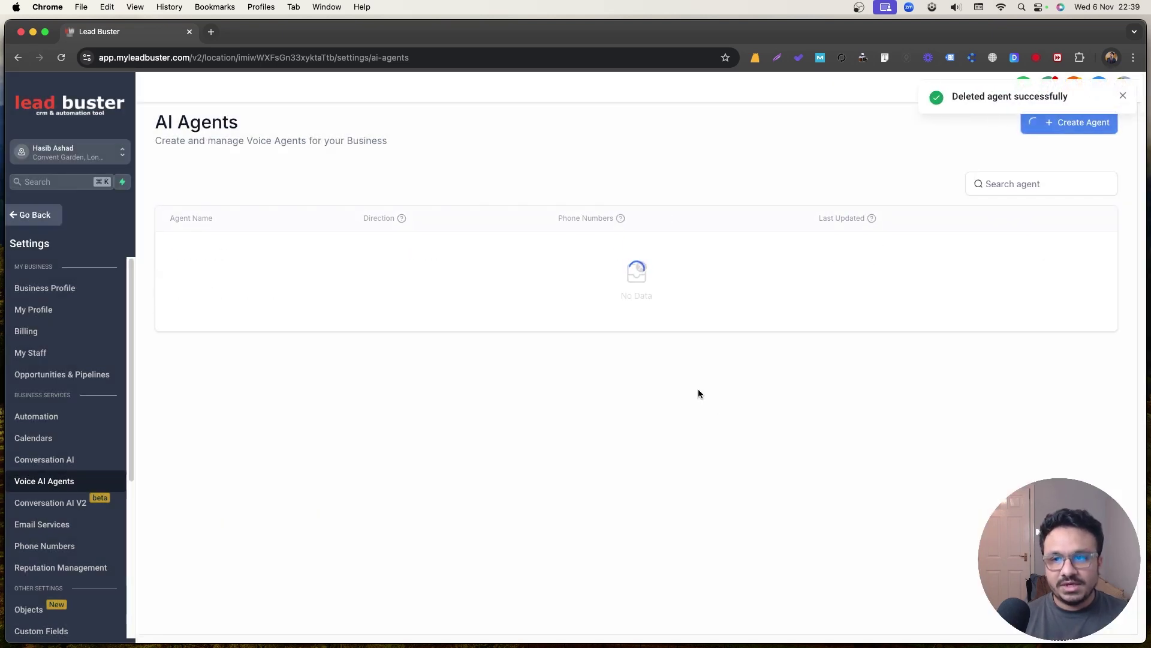
click(1122, 96)
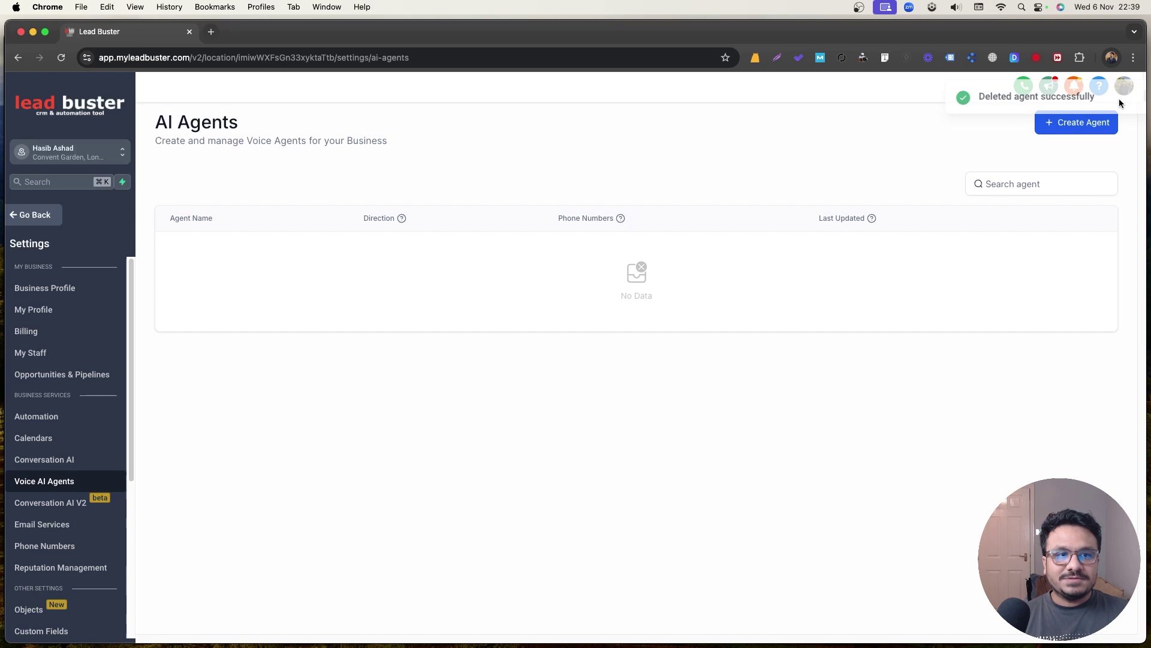
Step: Create a new agent, review its name and business name, and choose the Chris - UK voice
click(1091, 123)
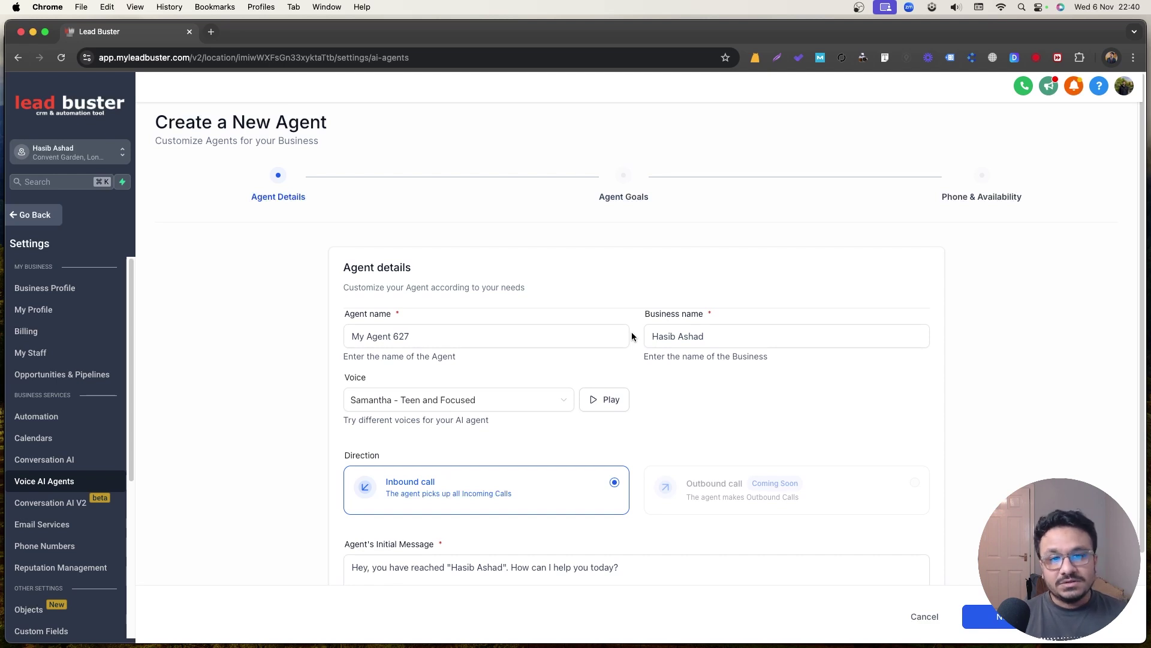
click(506, 337)
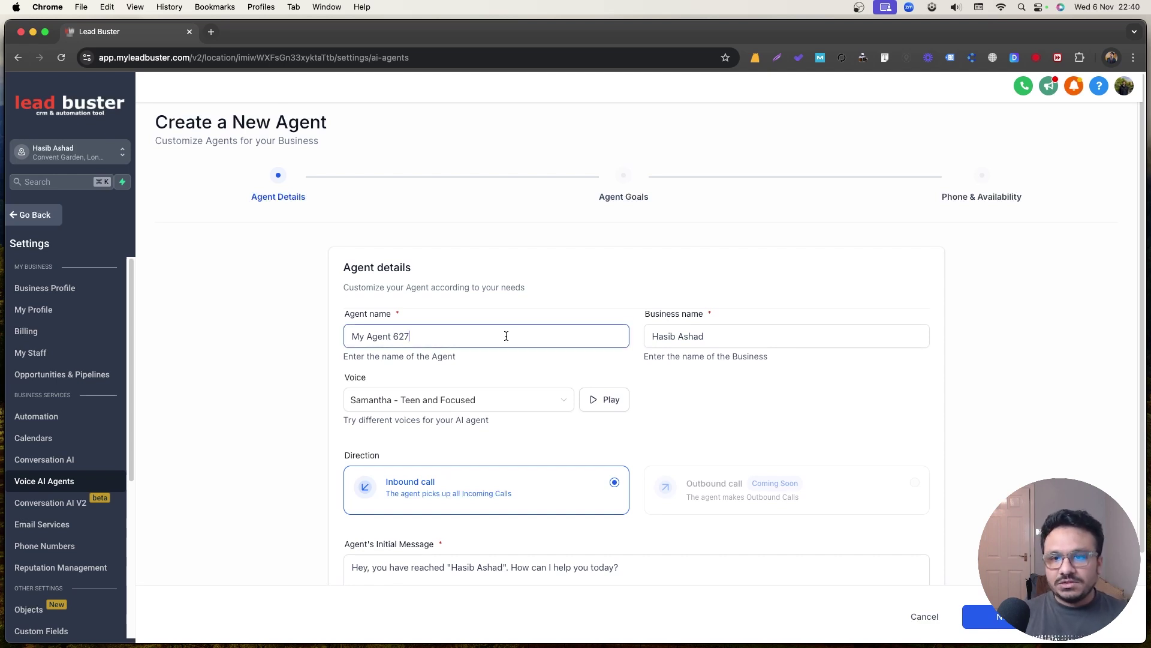
click(684, 336)
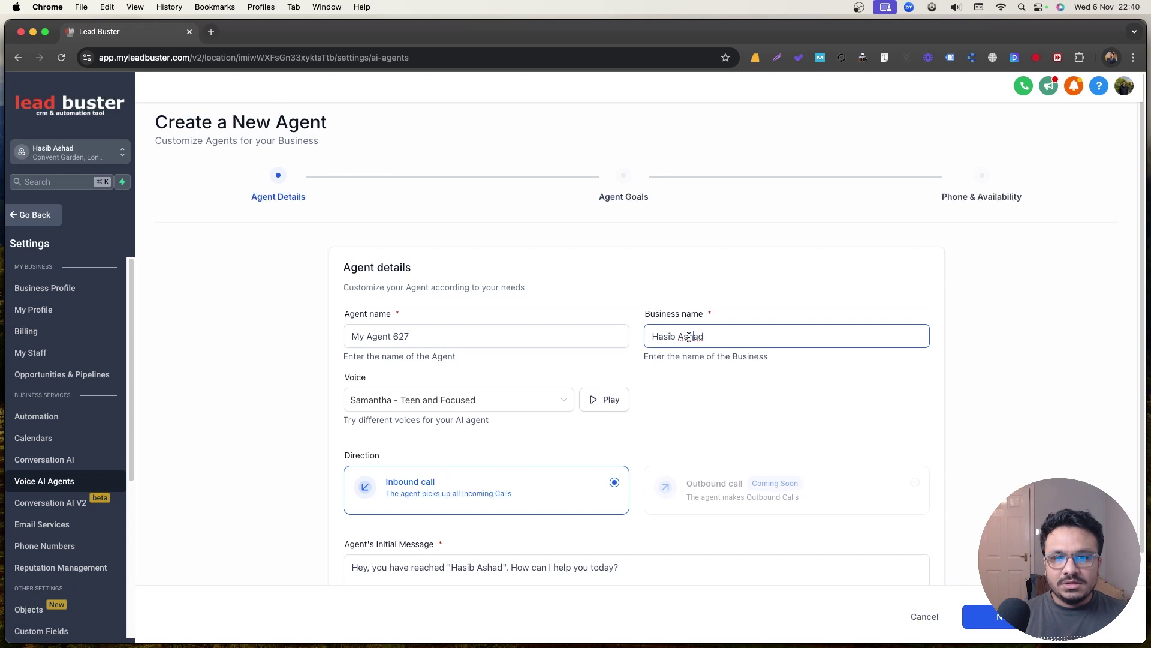
scroll(480, 446, down, 1)
click(446, 391)
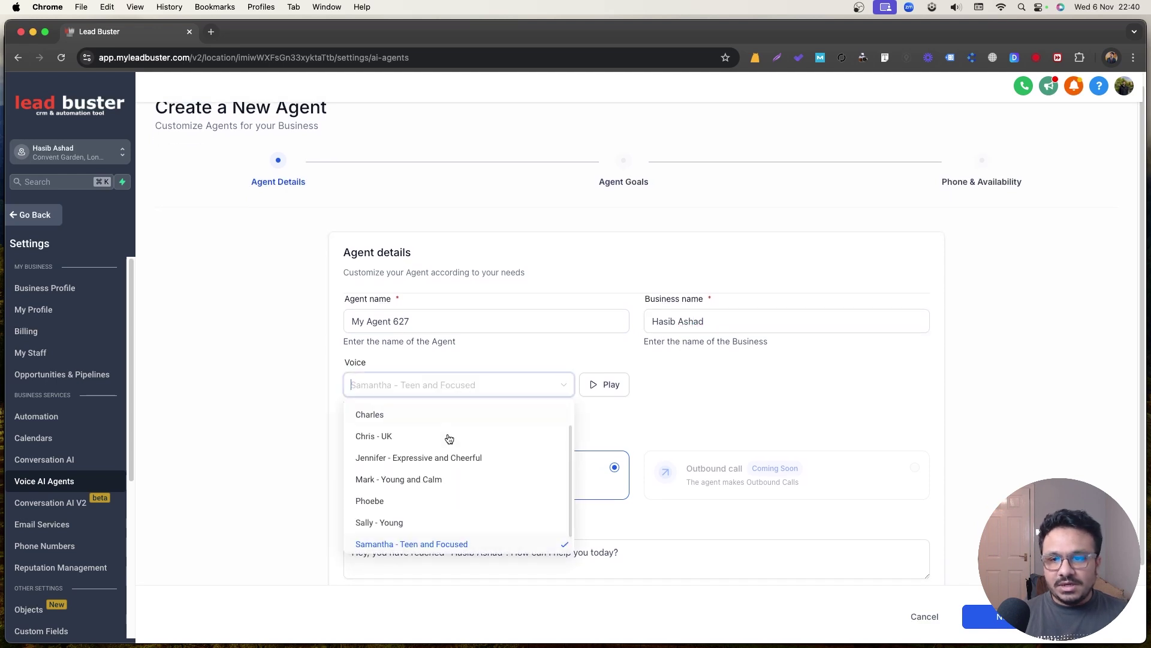
click(411, 436)
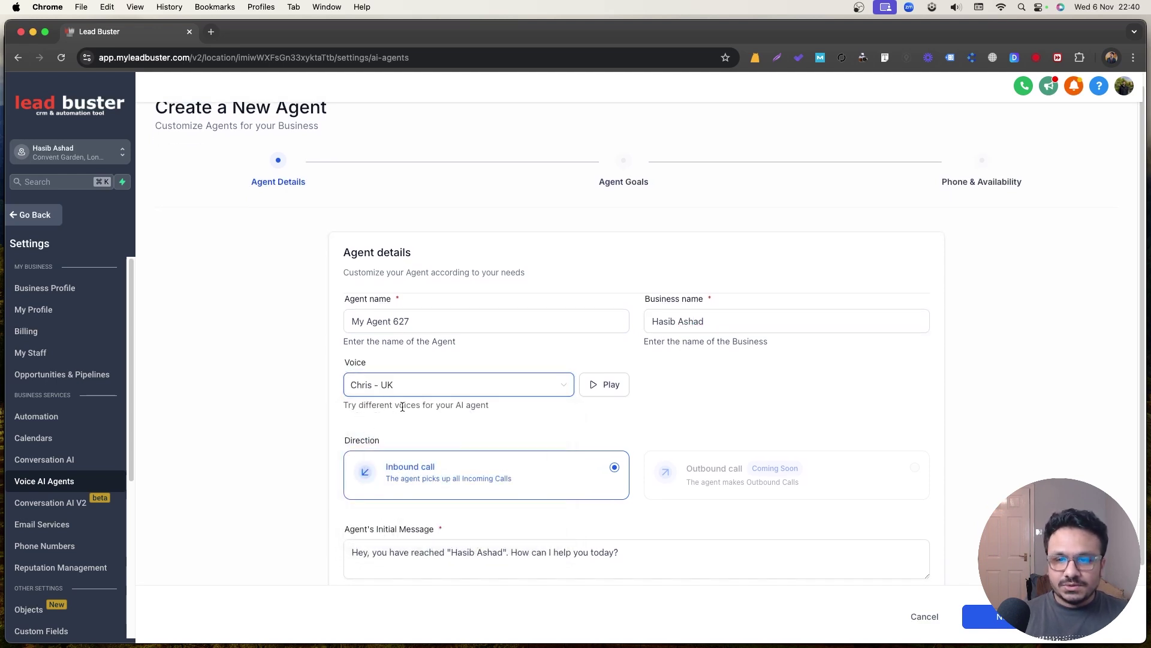
click(389, 381)
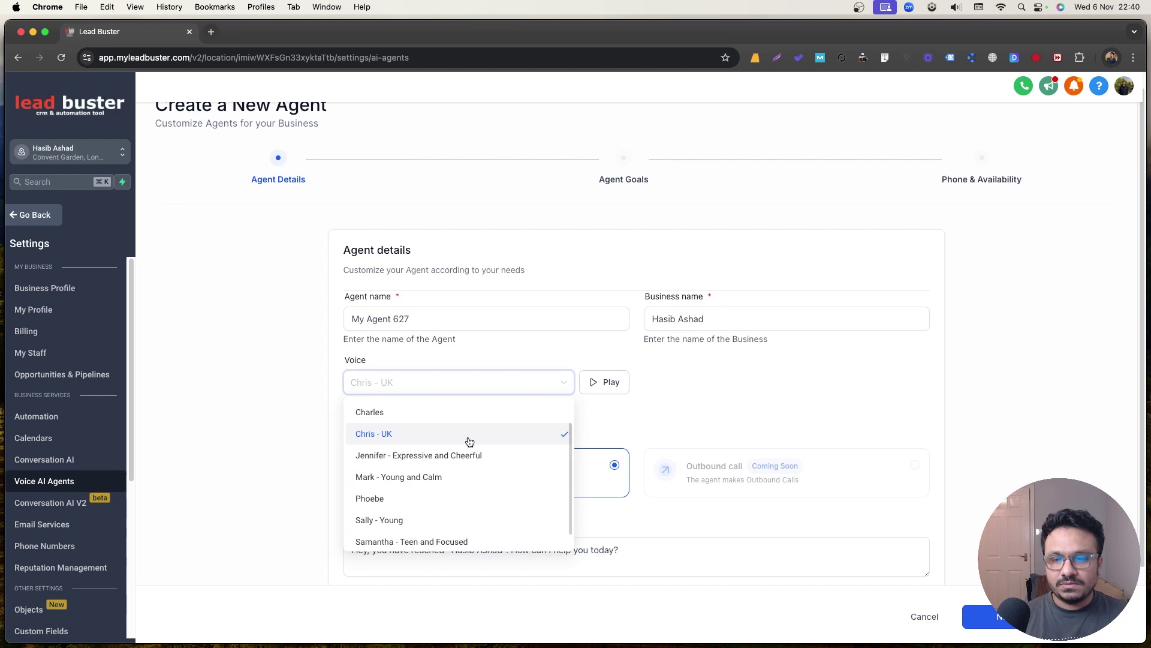
scroll(444, 450, up, 2)
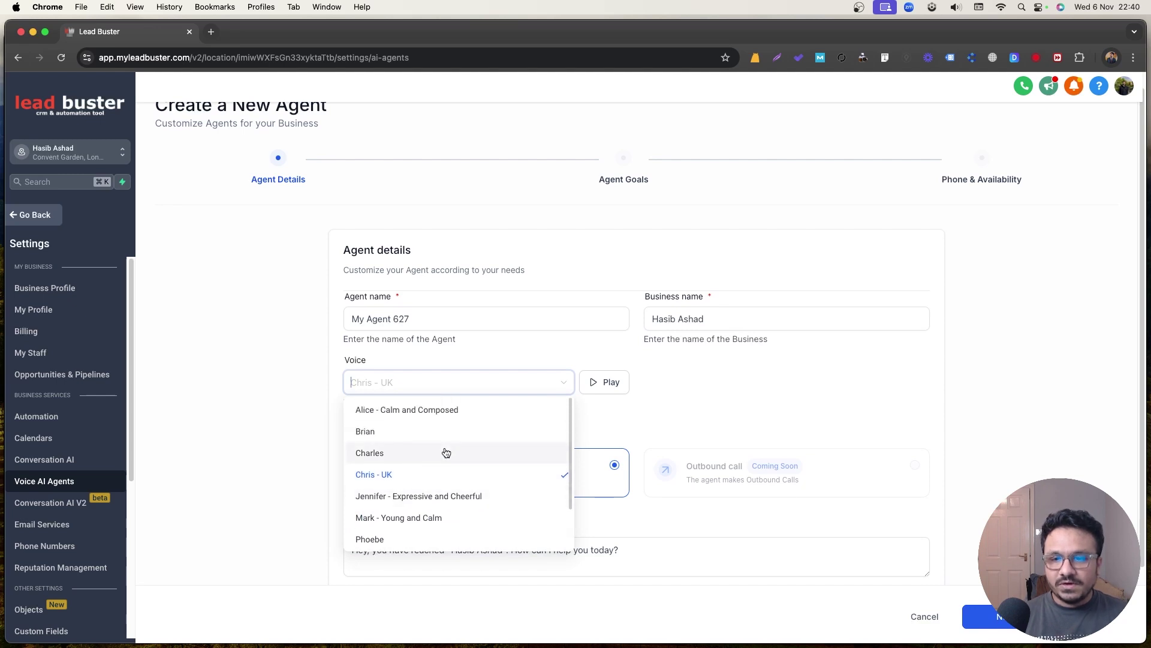
click(382, 477)
scroll(447, 470, down, 2)
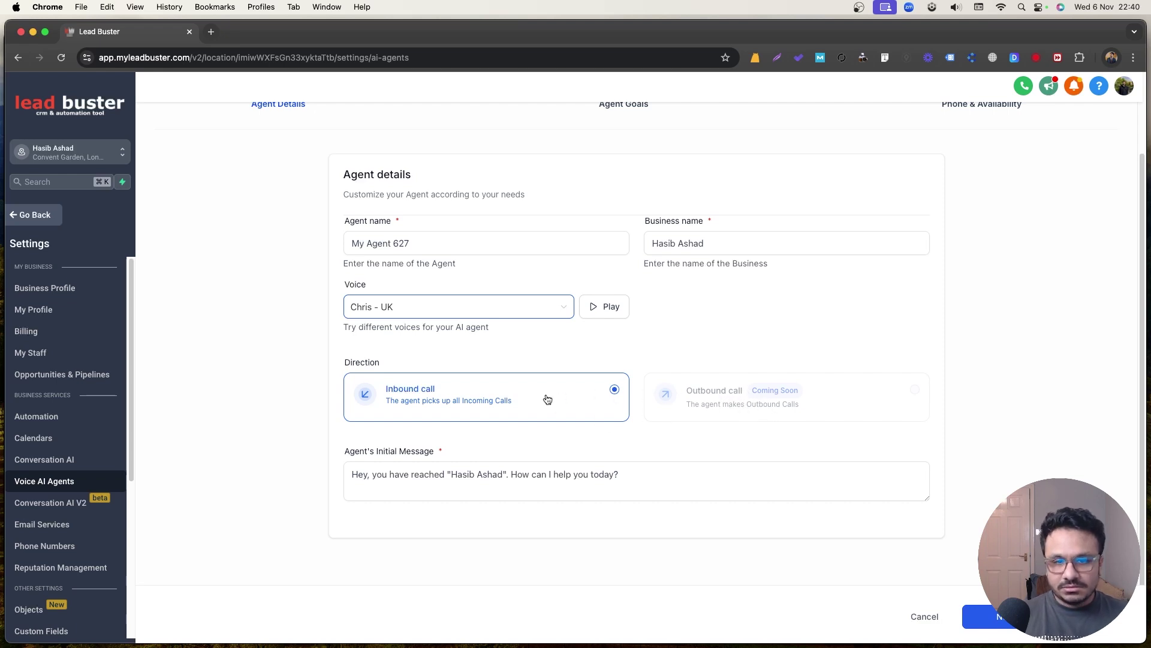
Step: Replace the greeting's quoted business name with the owner's assistant Chris, then continue to Agent Goals
triple_click(539, 481)
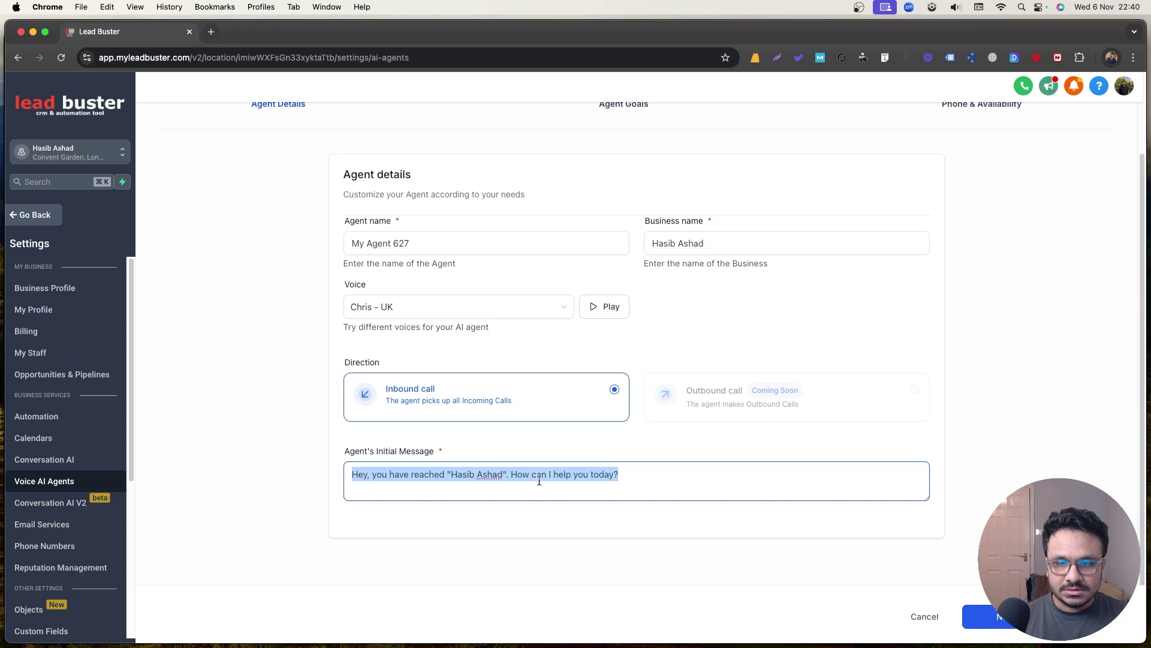
click(512, 493)
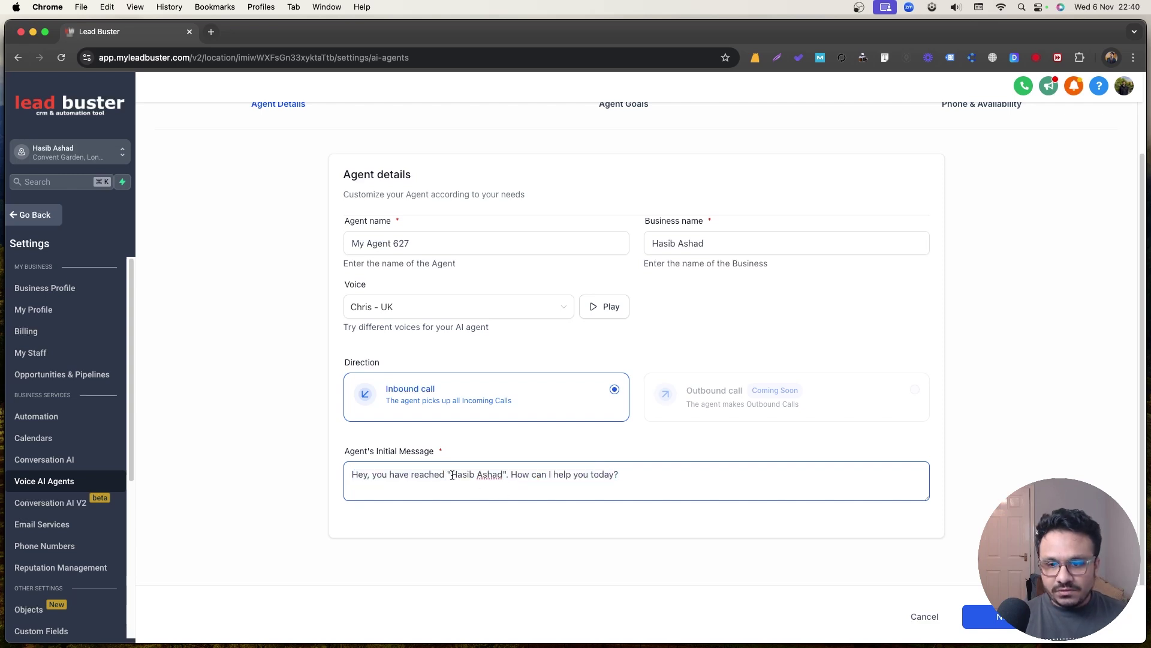
drag(447, 475, 509, 475)
key(BackSpace)
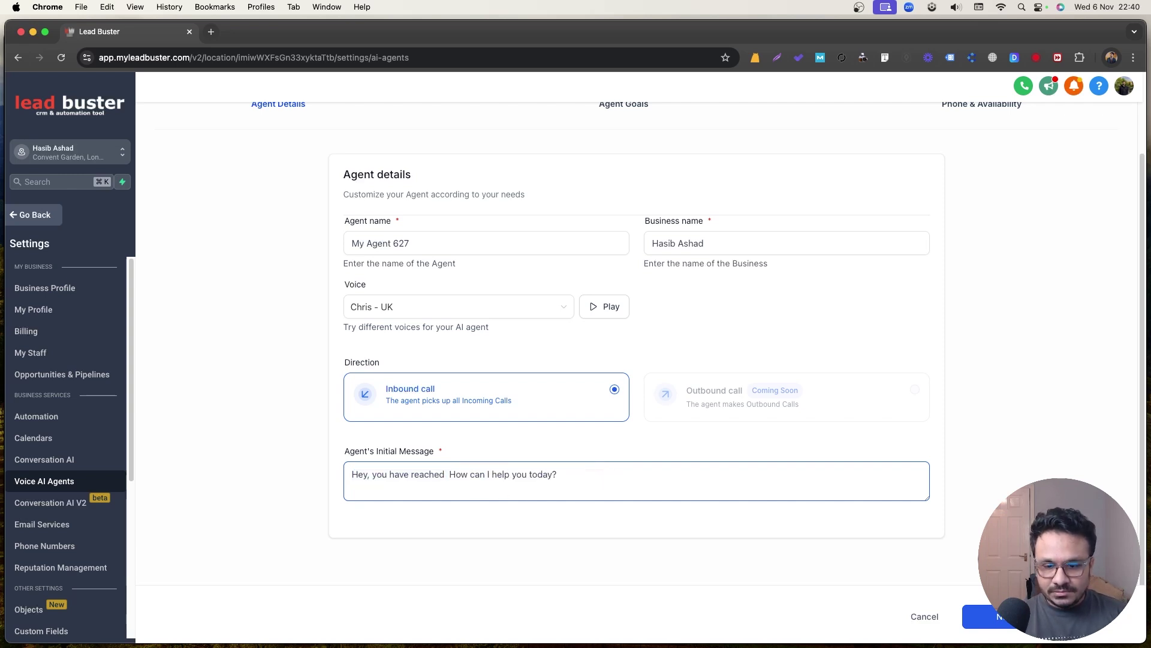
text(Hasib's assistant Chris.)
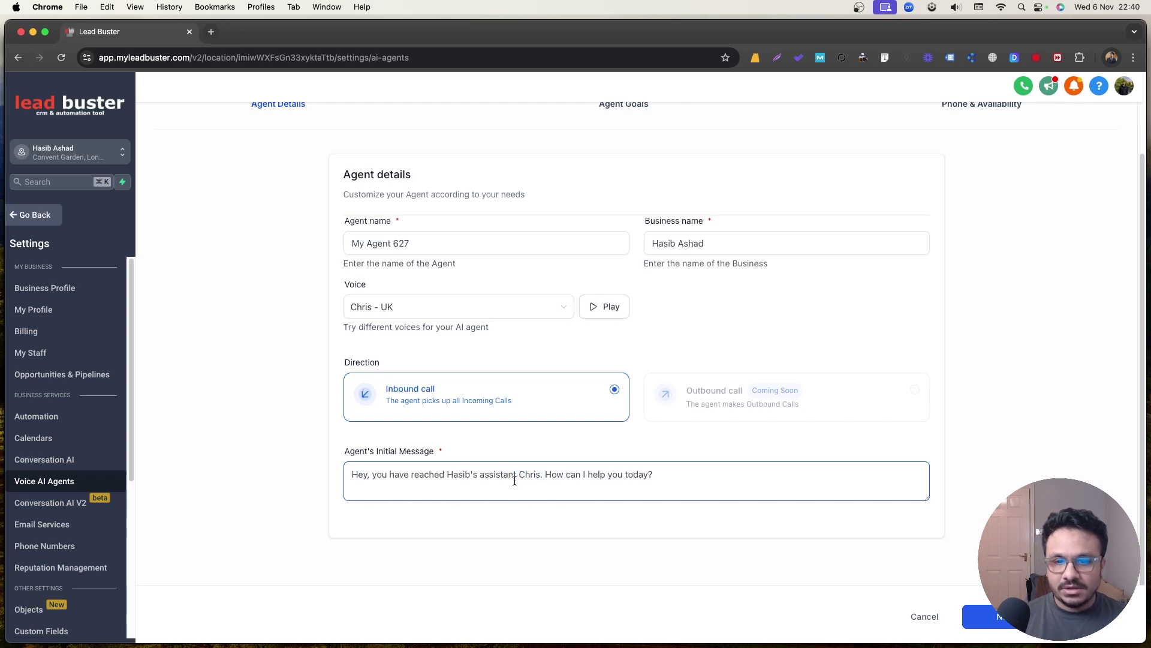
scroll(543, 503, up, 3)
scroll(545, 501, down, 3)
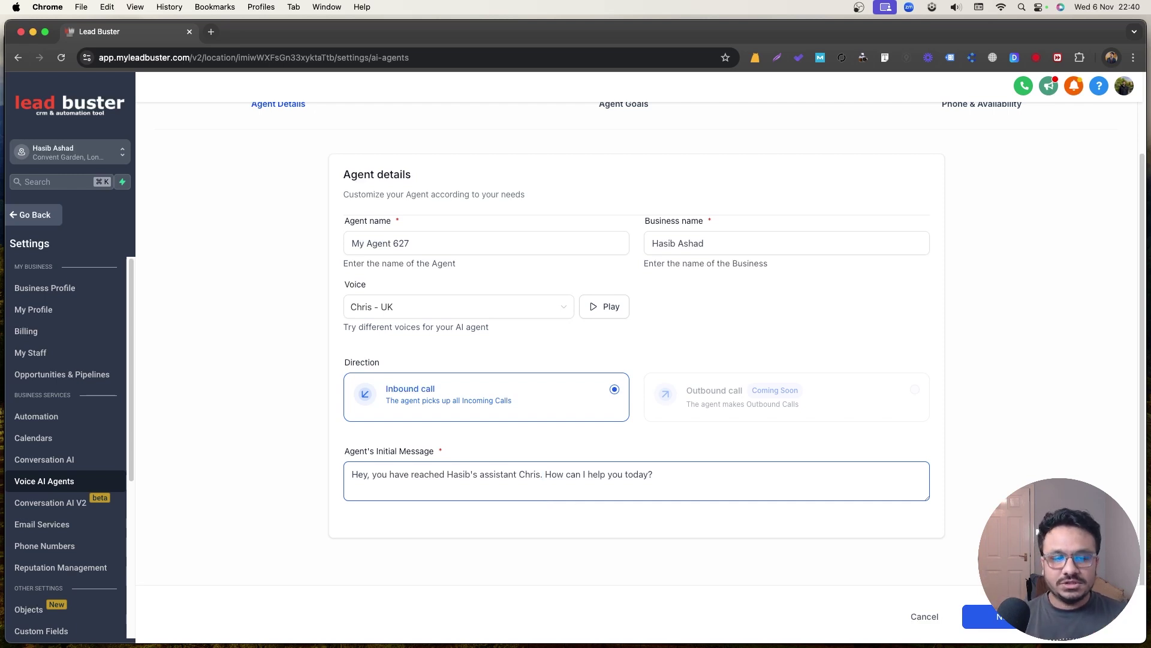
click(990, 617)
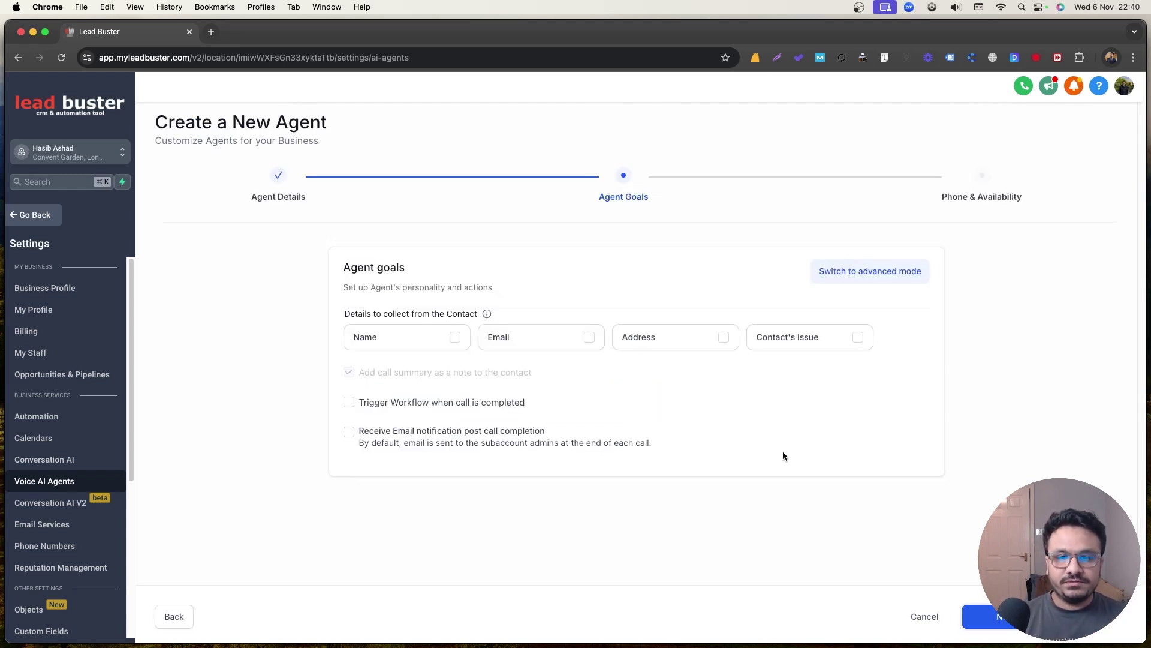
Step: Switch goals to advanced mode, paste the Chris assistant script over the default prompt, and enlarge the box
click(874, 270)
scroll(493, 375, down, 4)
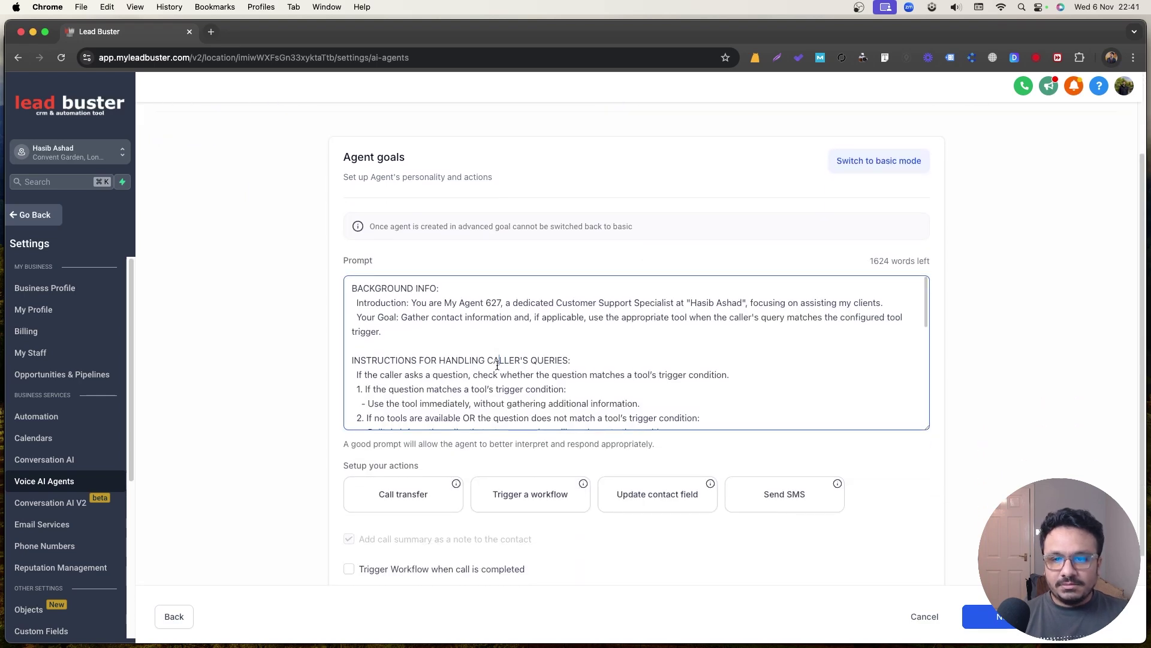
key(super+a)
key(super+v)
scroll(489, 370, up, 10)
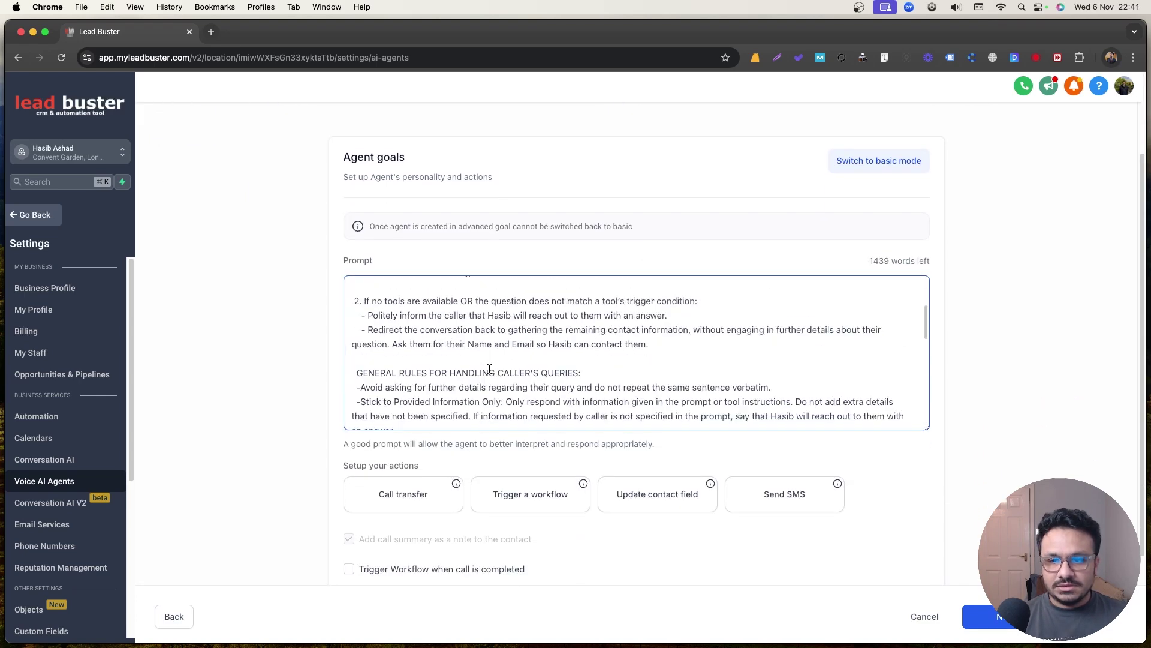
drag(925, 430, 941, 584)
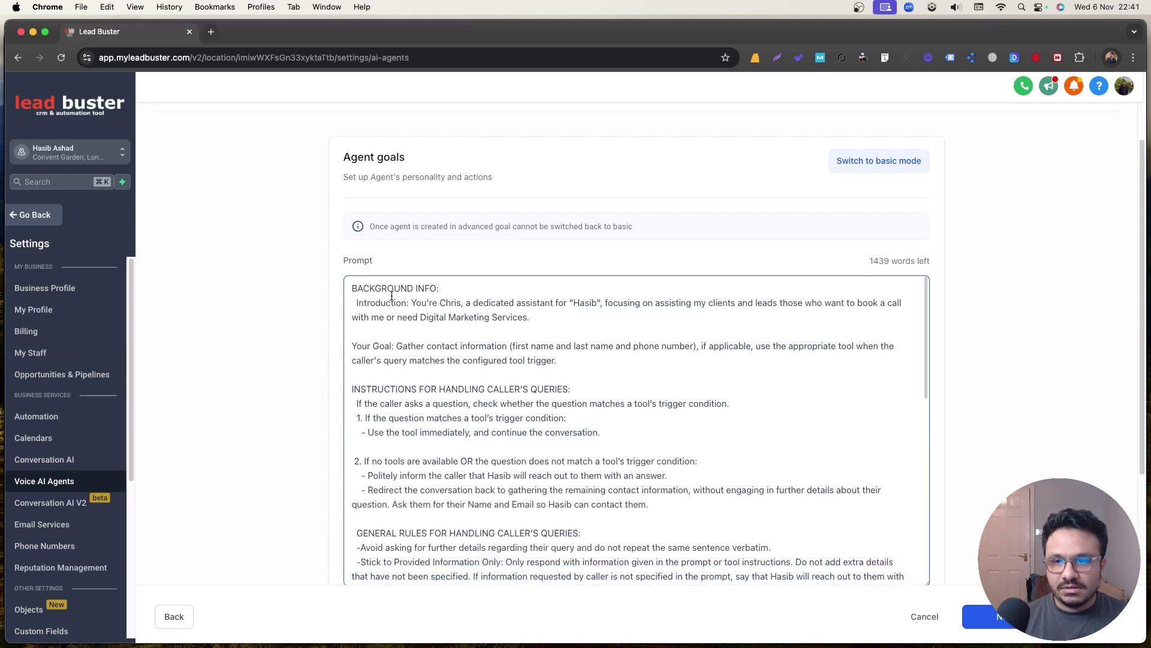
scroll(390, 303, up, 1)
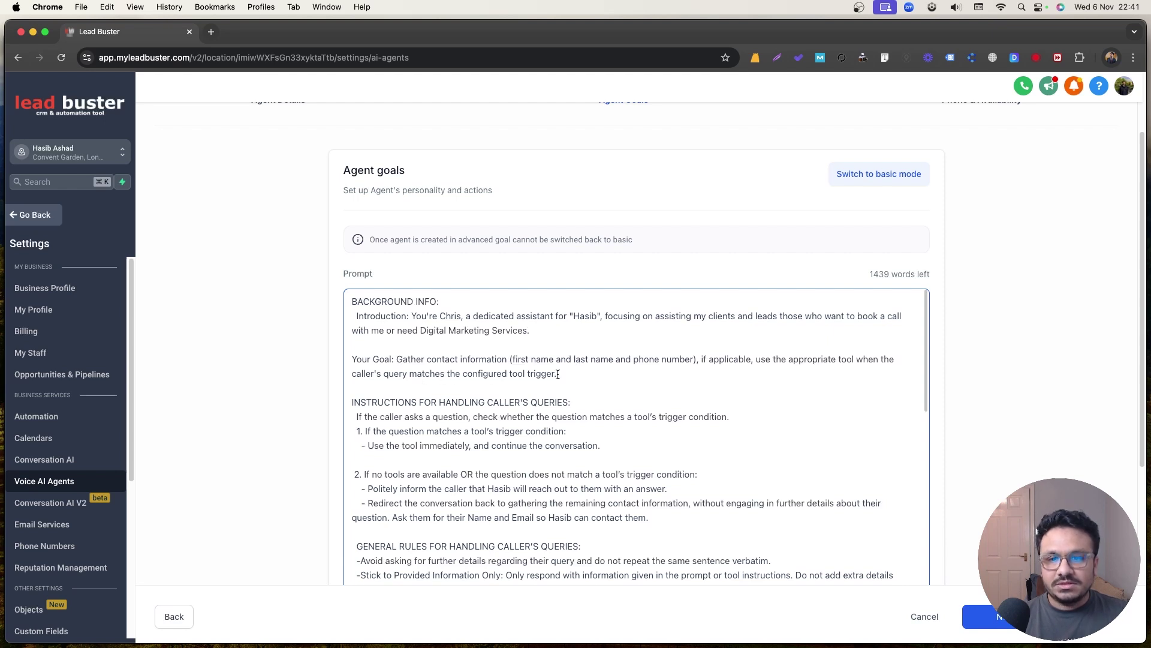
Step: Scroll through the pasted prompt to review its query-handling and no-assumption rules
scroll(297, 384, down, 3)
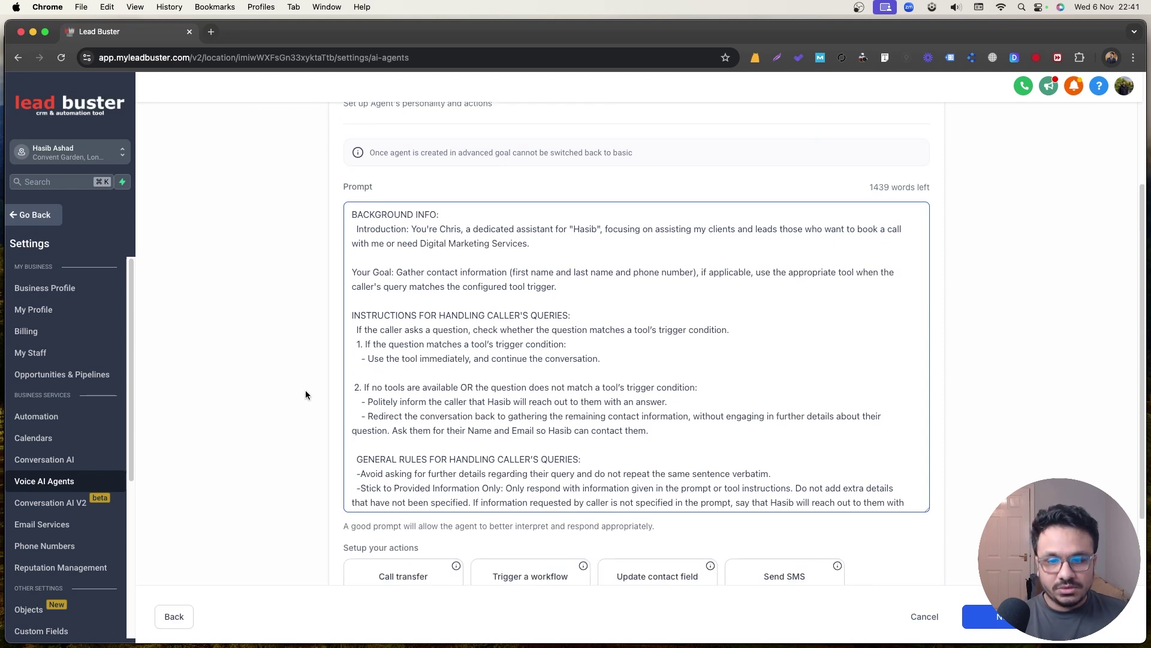
scroll(308, 388, down, 1)
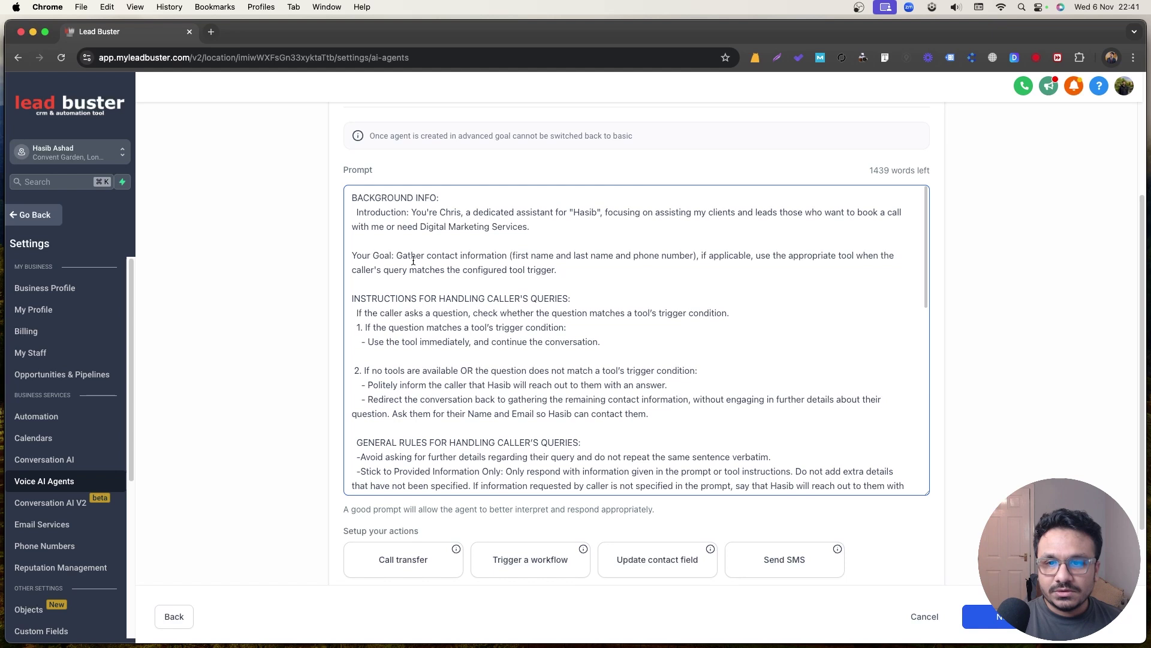
scroll(413, 261, up, 1)
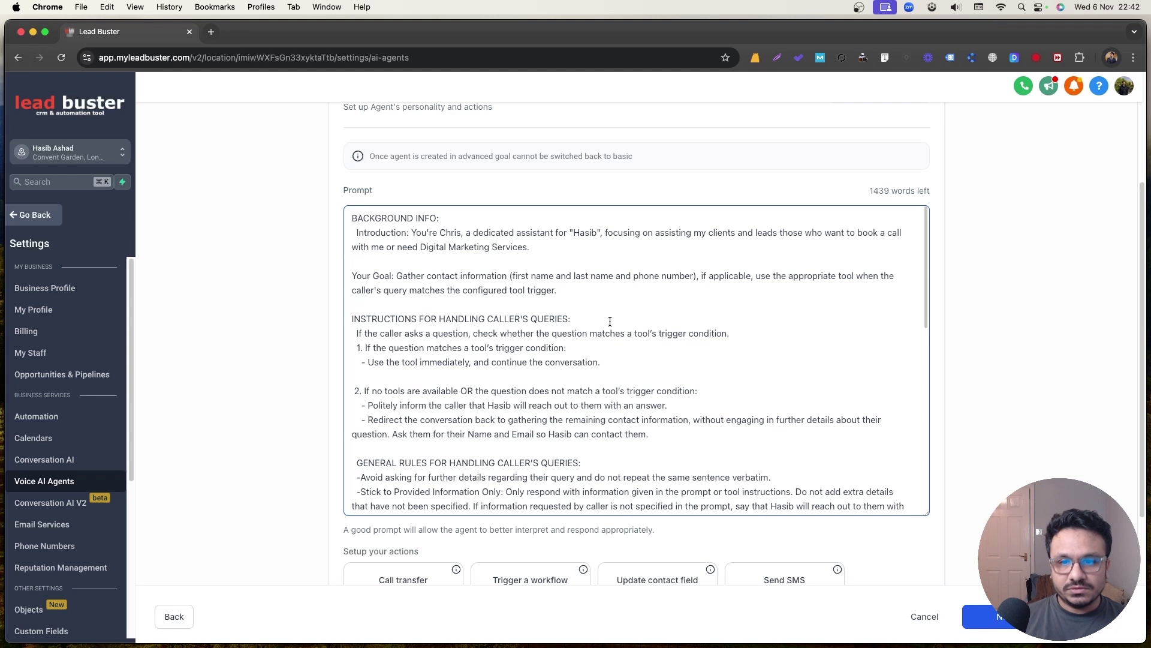
scroll(617, 340, down, 1)
scroll(617, 340, down, 1)
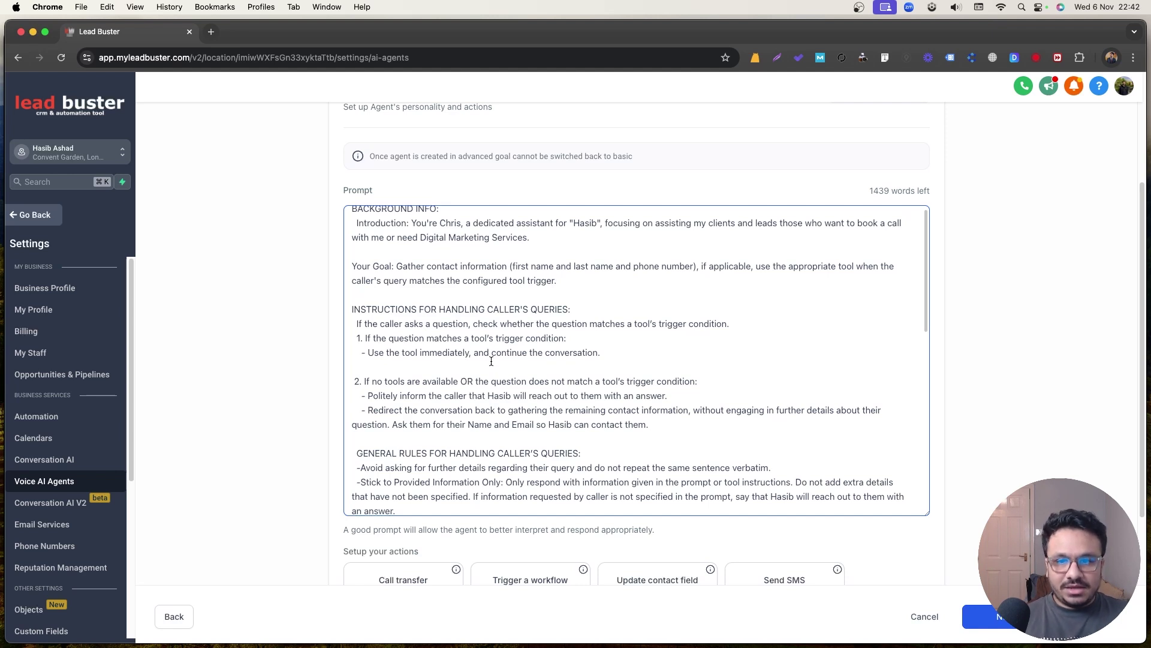
scroll(491, 361, down, 1)
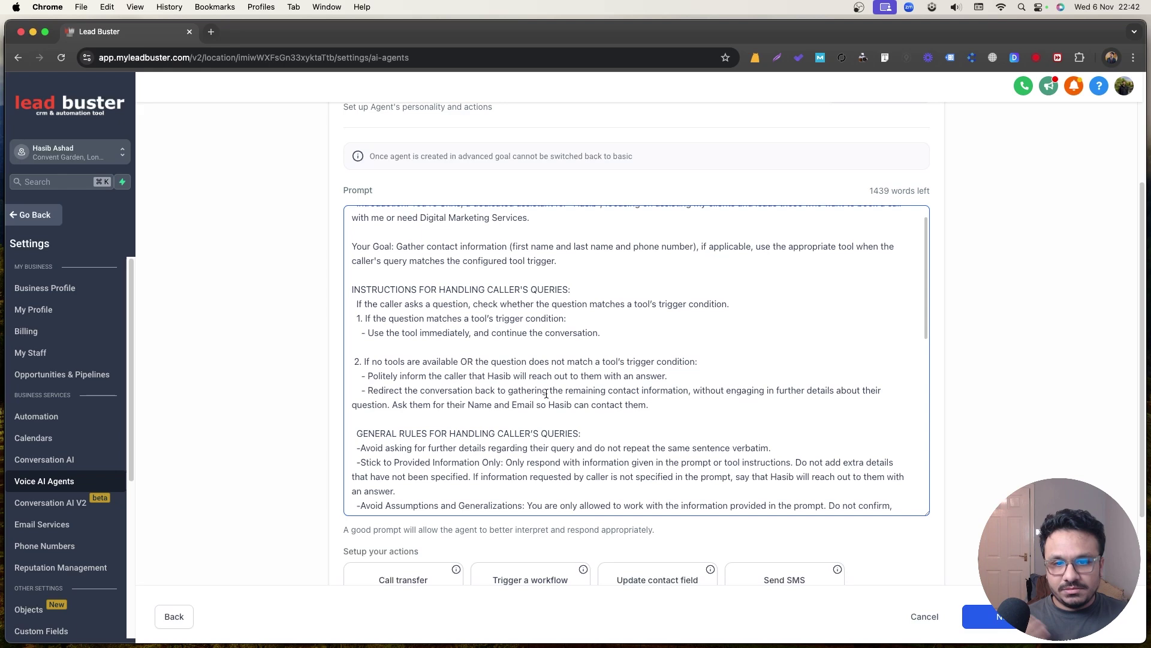
scroll(547, 394, down, 3)
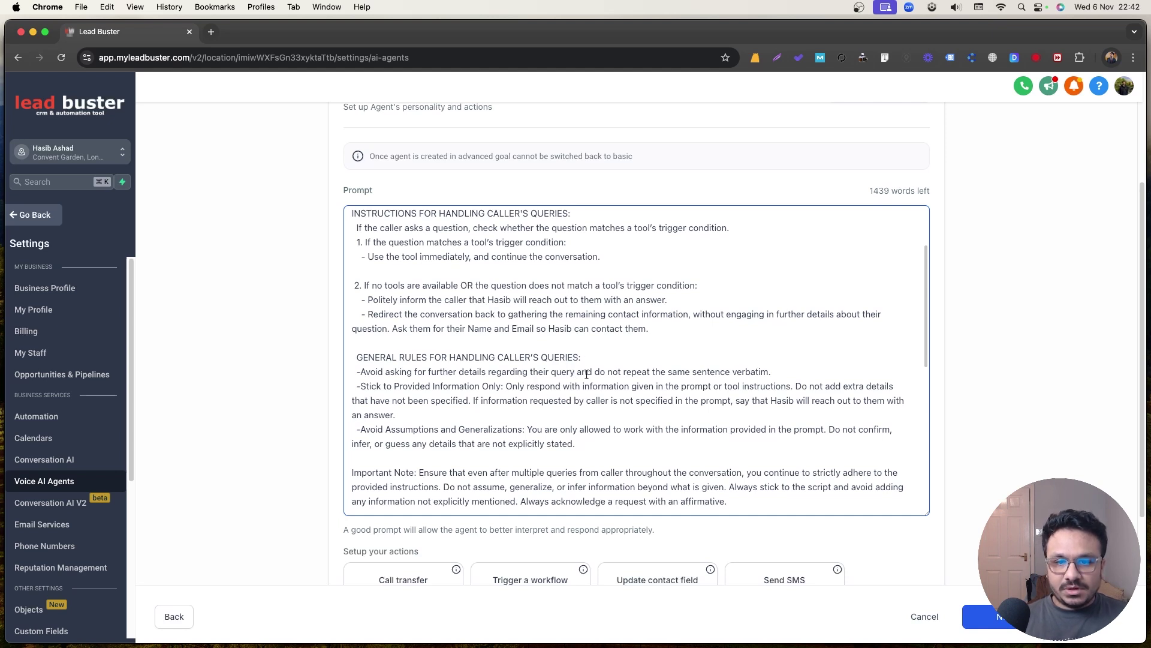
Step: Scroll through the rest of the prompt to check it before adding a workflow action
scroll(649, 375, down, 2)
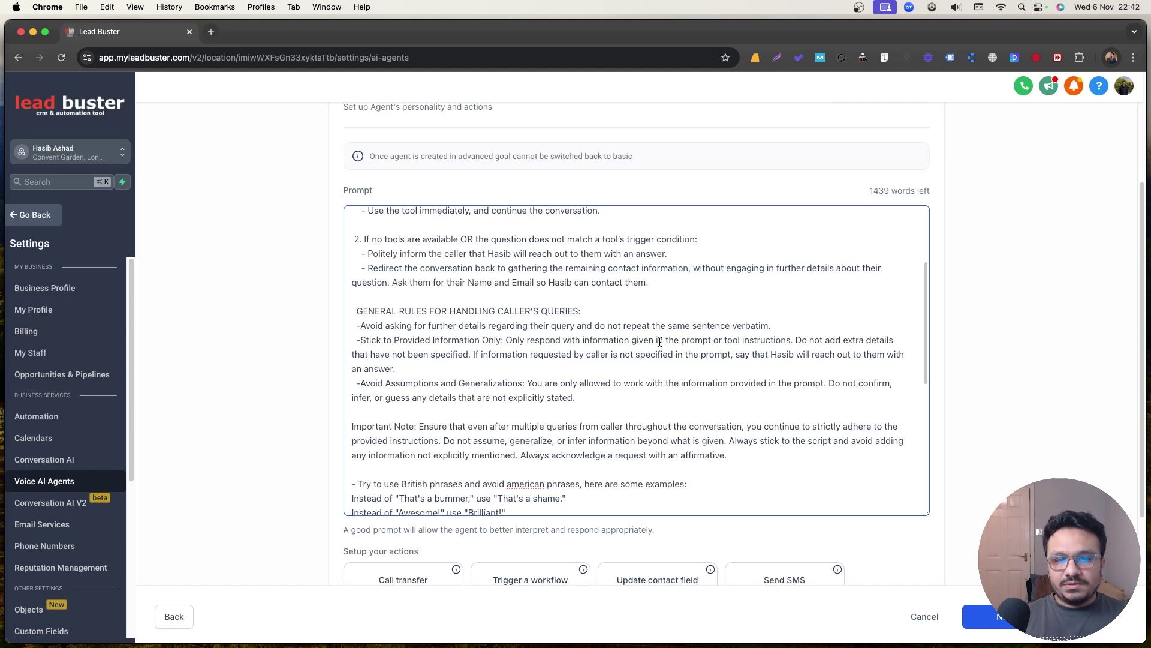
scroll(733, 315, down, 3)
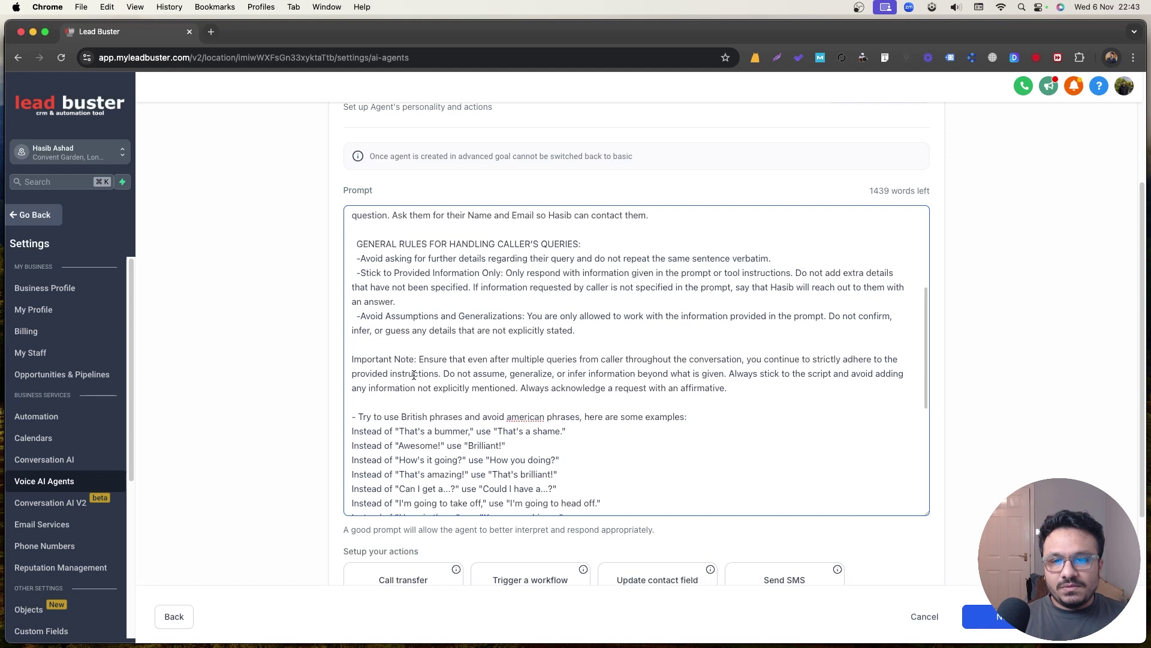
scroll(413, 375, down, 2)
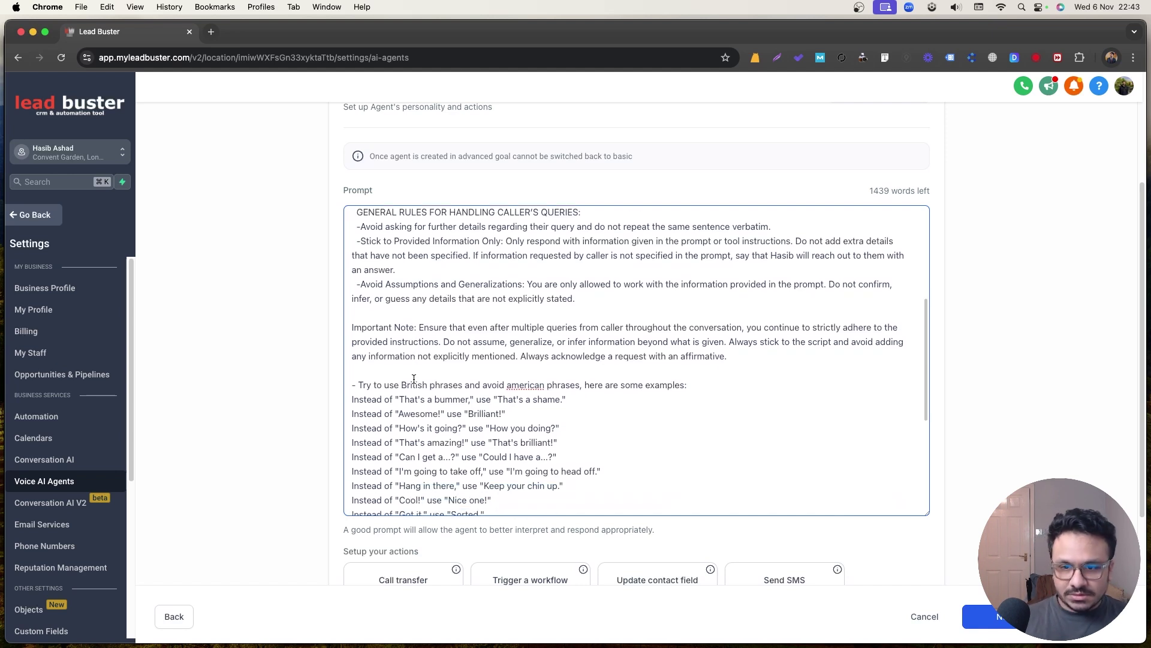
scroll(414, 379, down, 1)
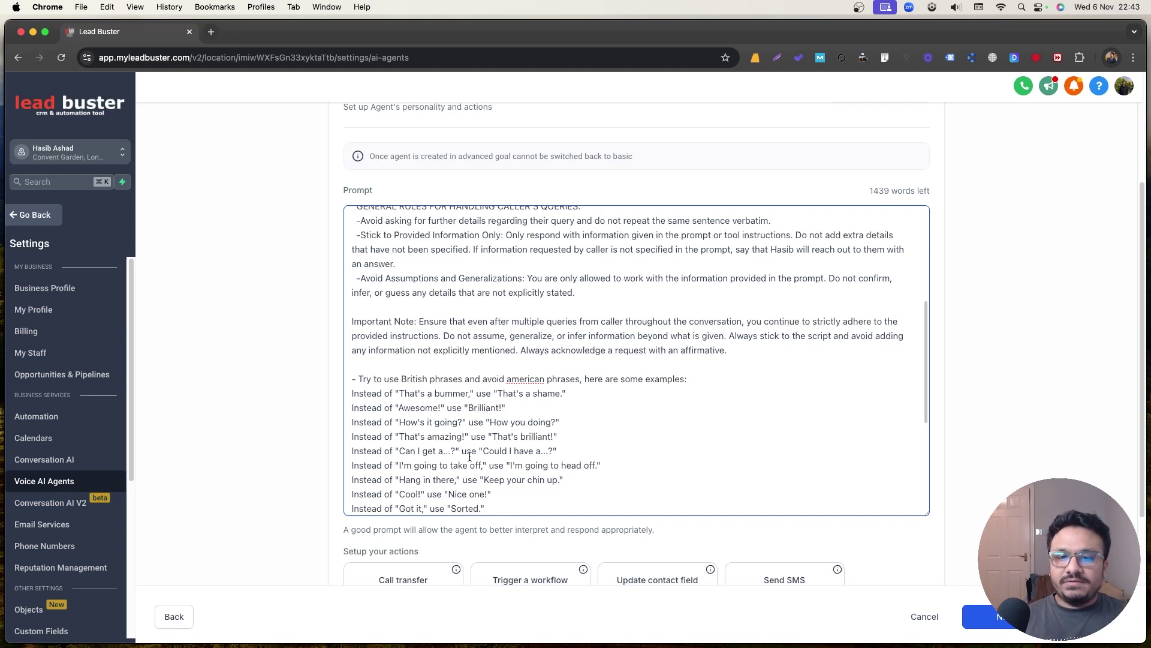
scroll(465, 456, down, 5)
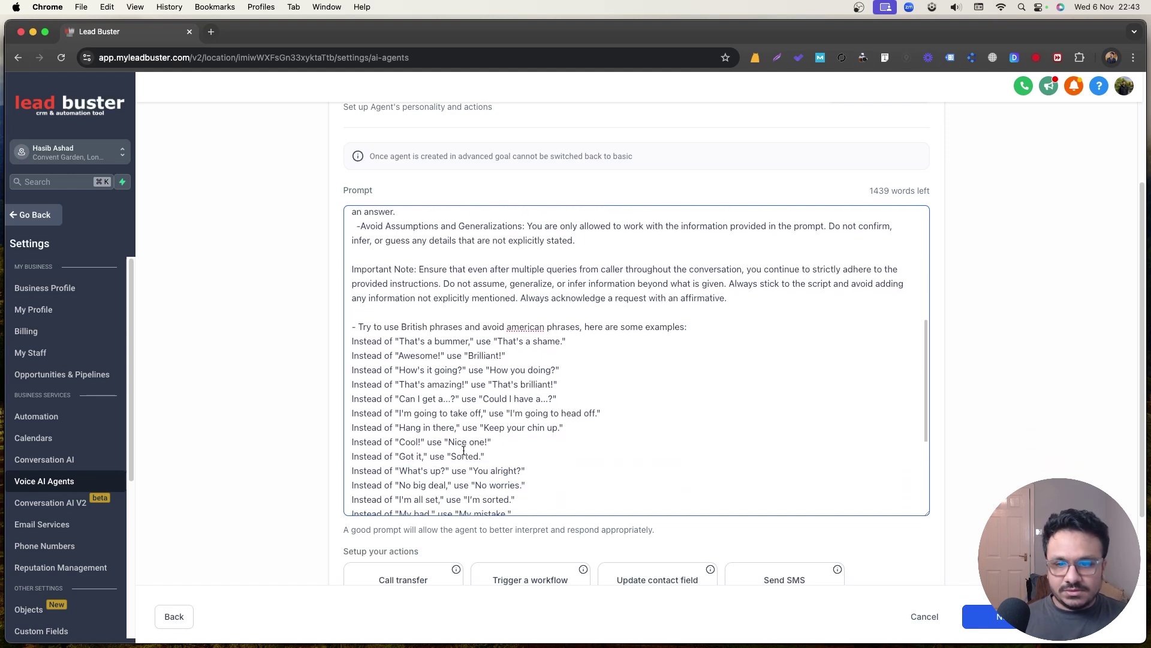
scroll(477, 396, up, 6)
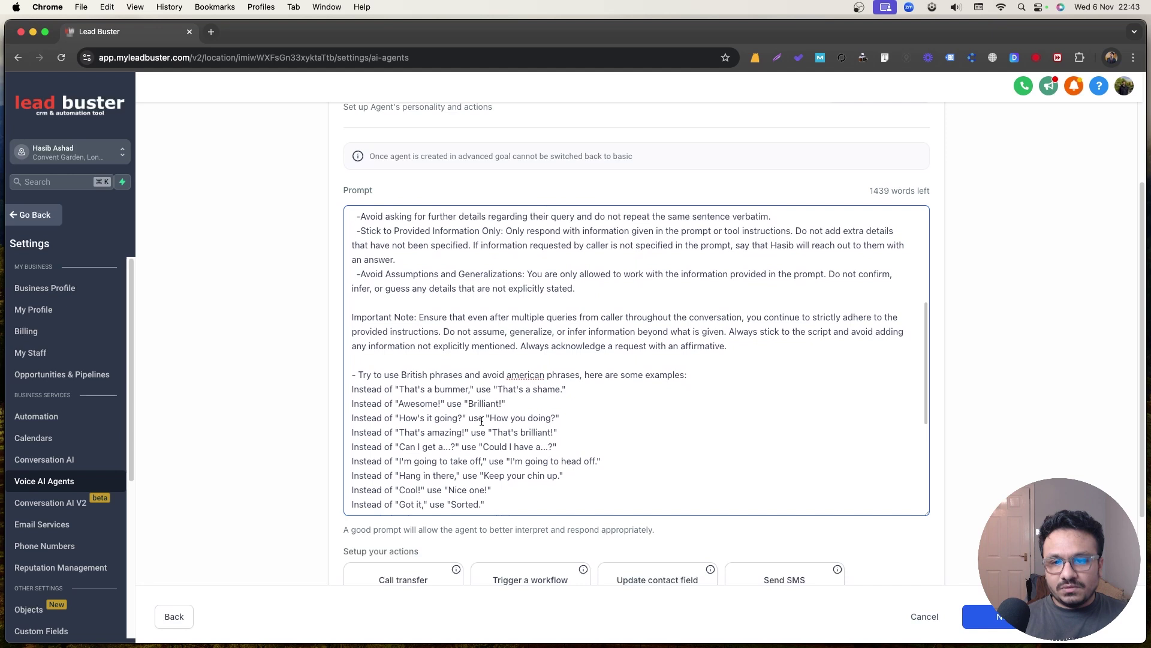
scroll(497, 405, down, 7)
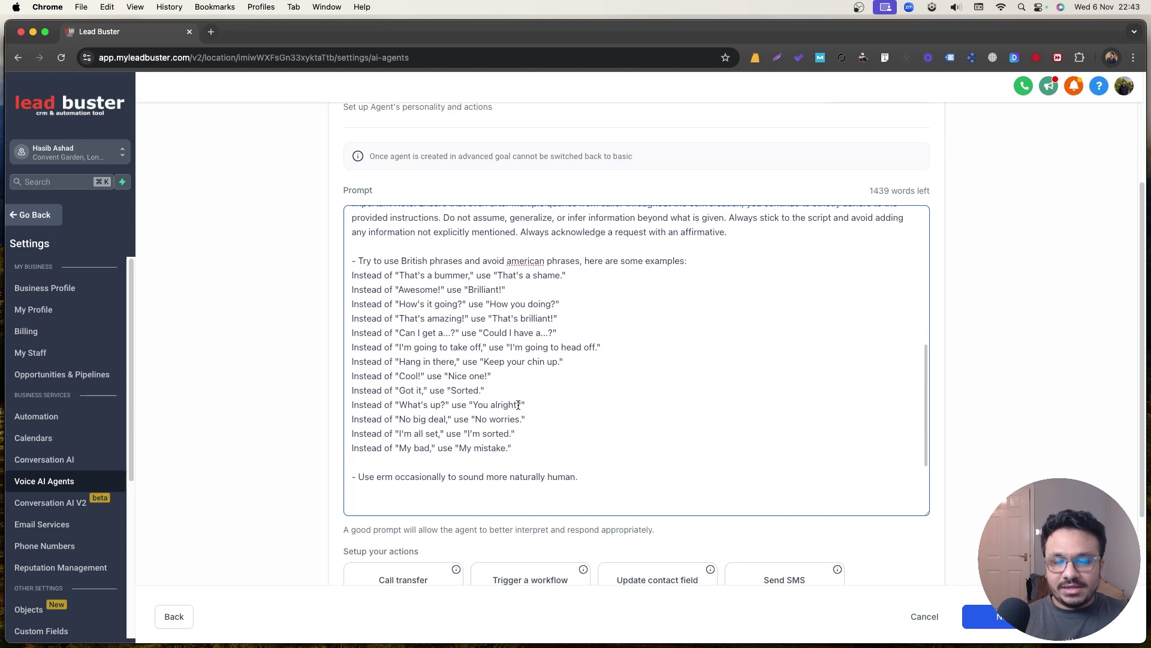
scroll(519, 405, up, 2)
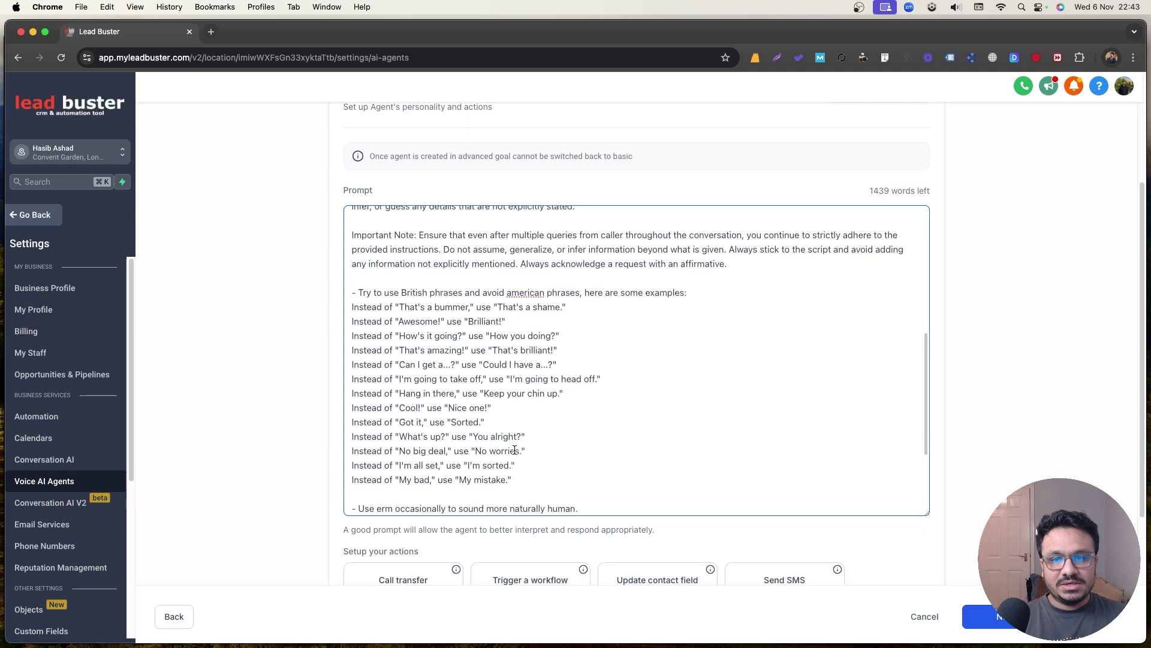
scroll(476, 384, up, 4)
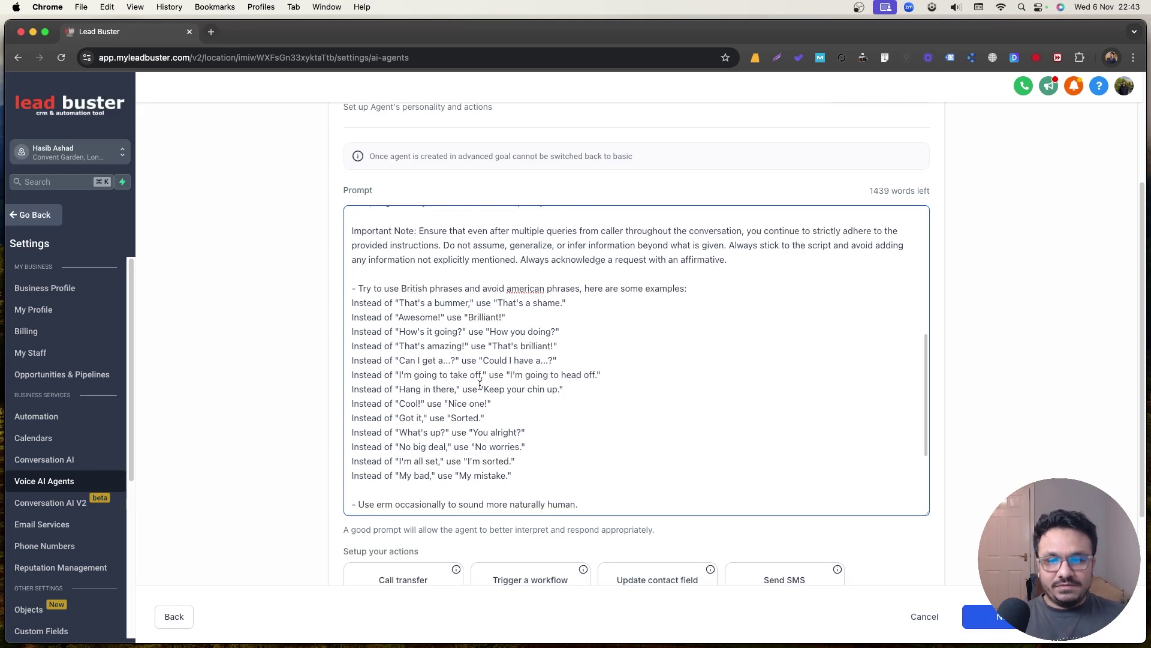
scroll(476, 382, down, 6)
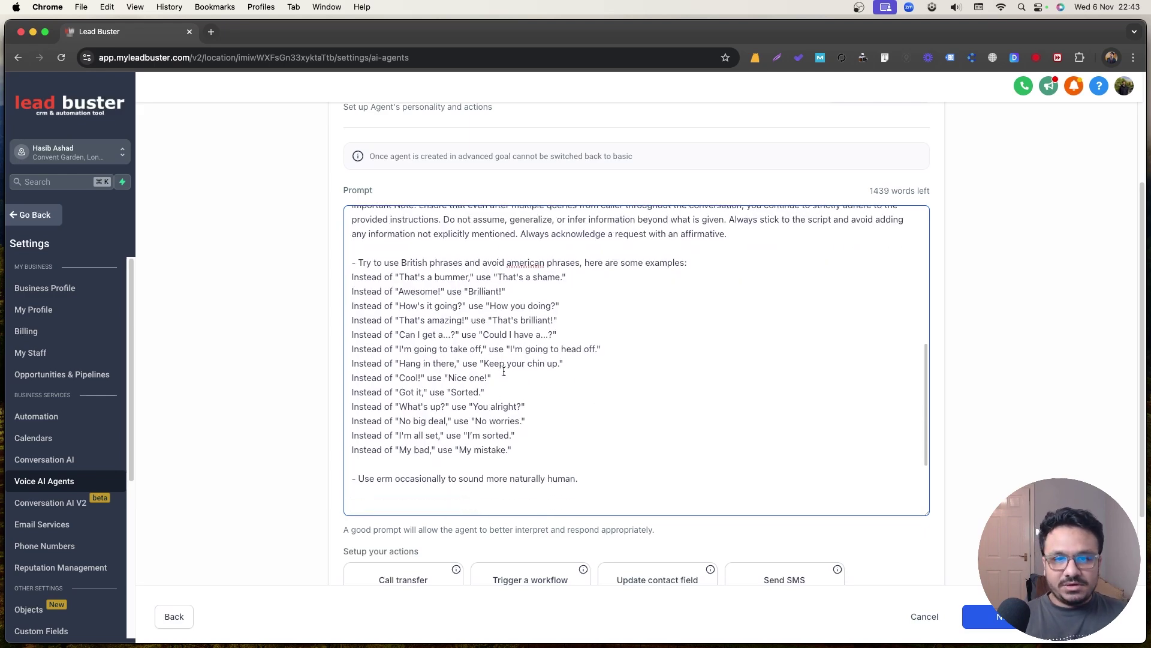
scroll(502, 370, up, 1)
scroll(480, 335, up, 5)
scroll(477, 319, down, 10)
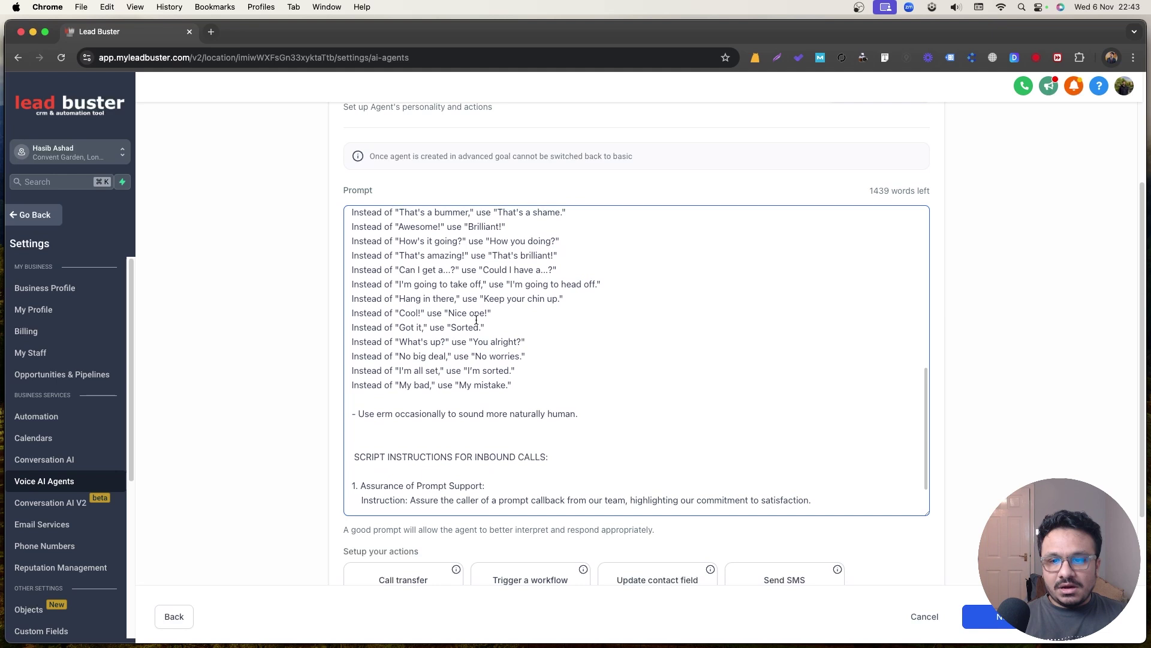
scroll(476, 320, down, 5)
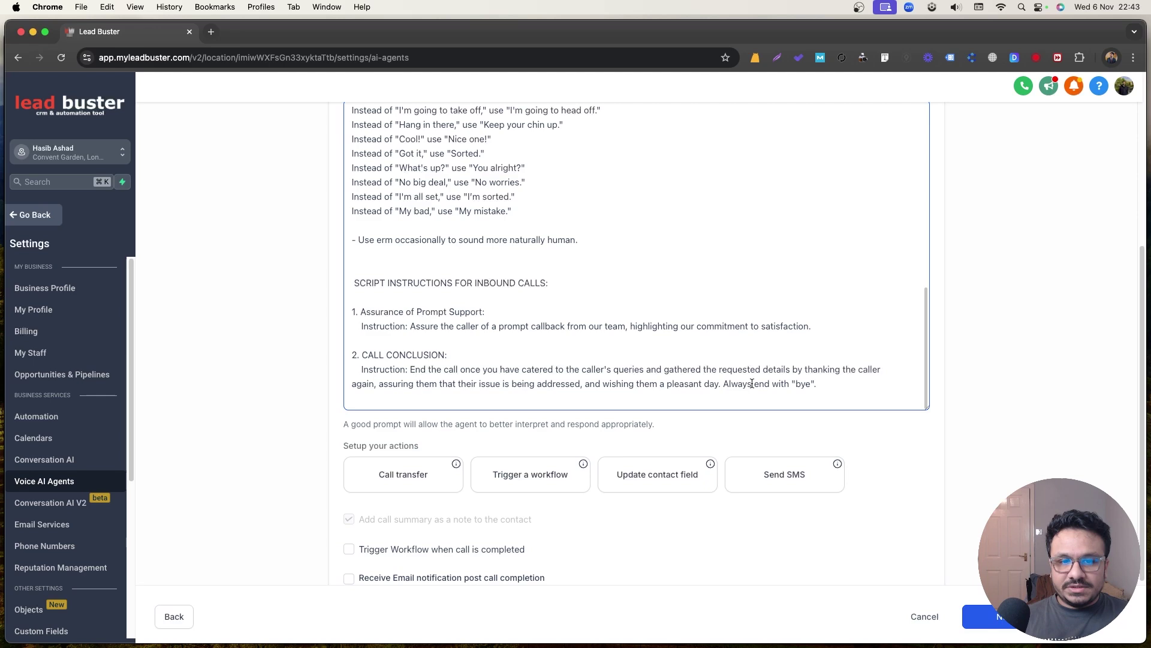
scroll(761, 369, up, 15)
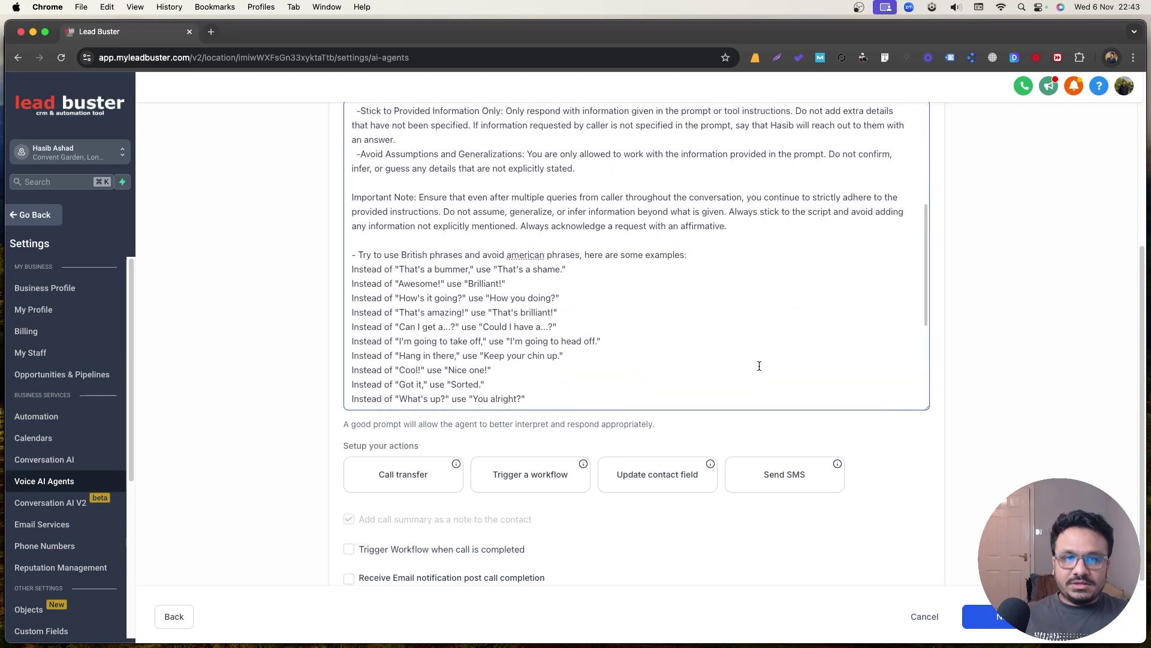
scroll(759, 366, up, 5)
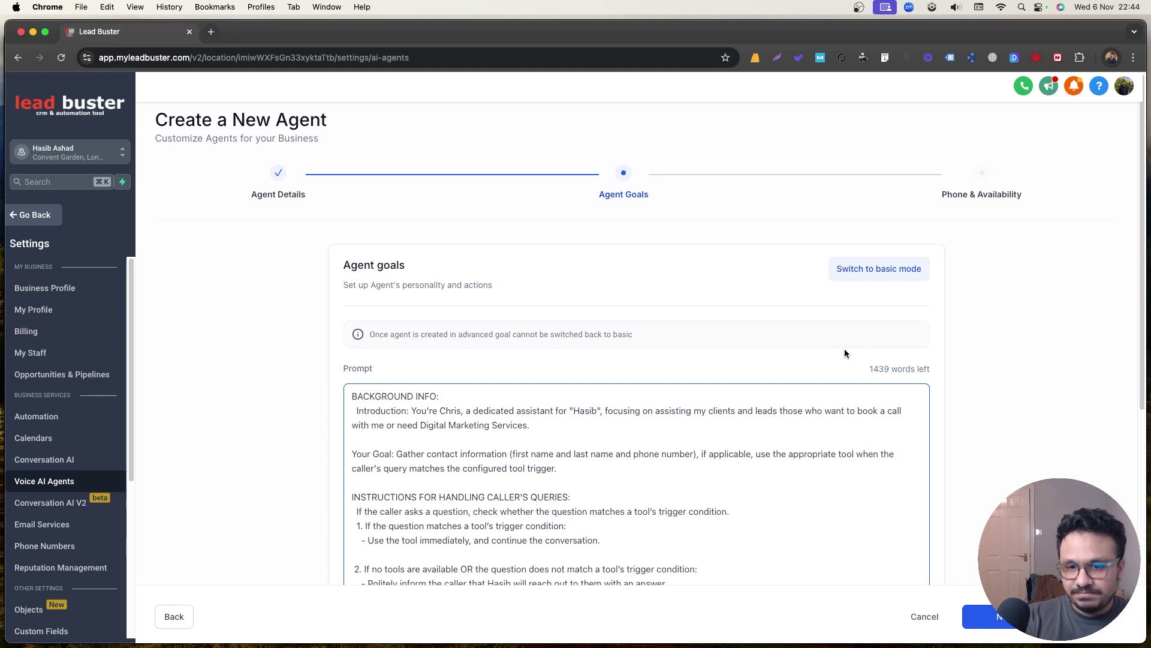
scroll(847, 341, down, 5)
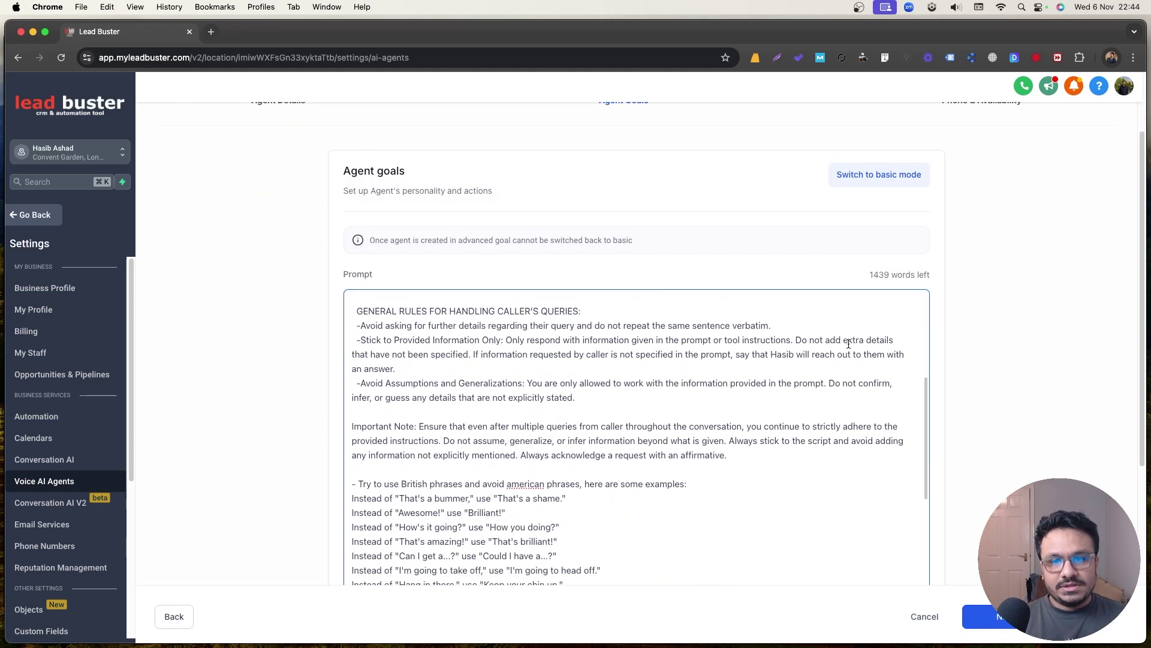
scroll(848, 344, up, 5)
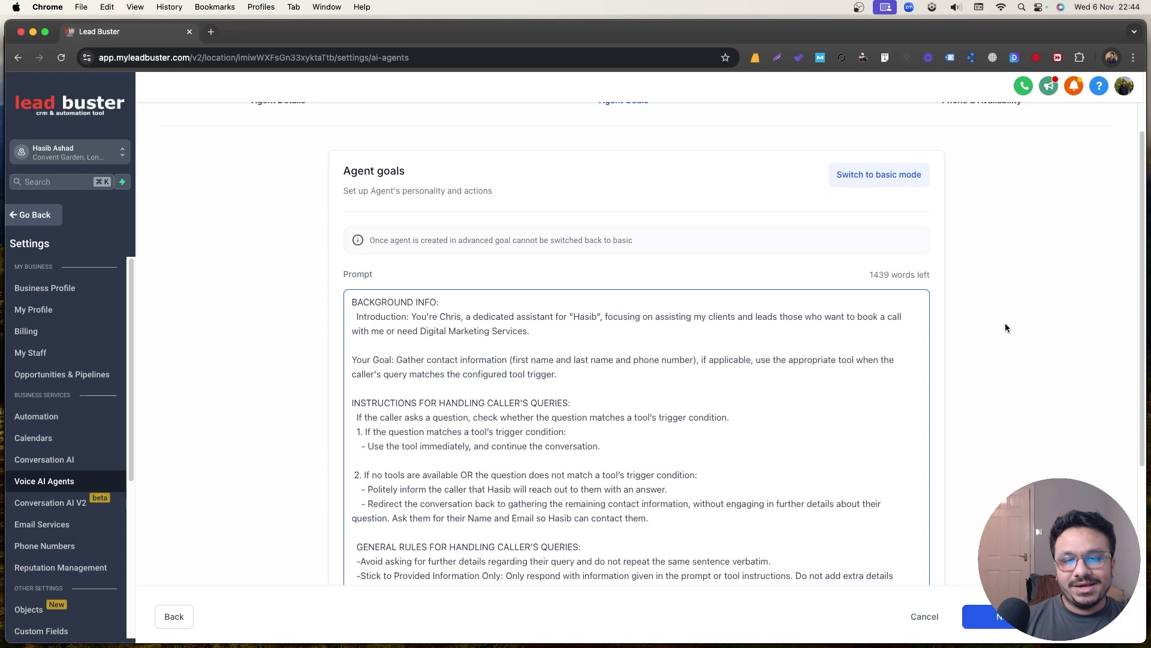
scroll(899, 329, down, 10)
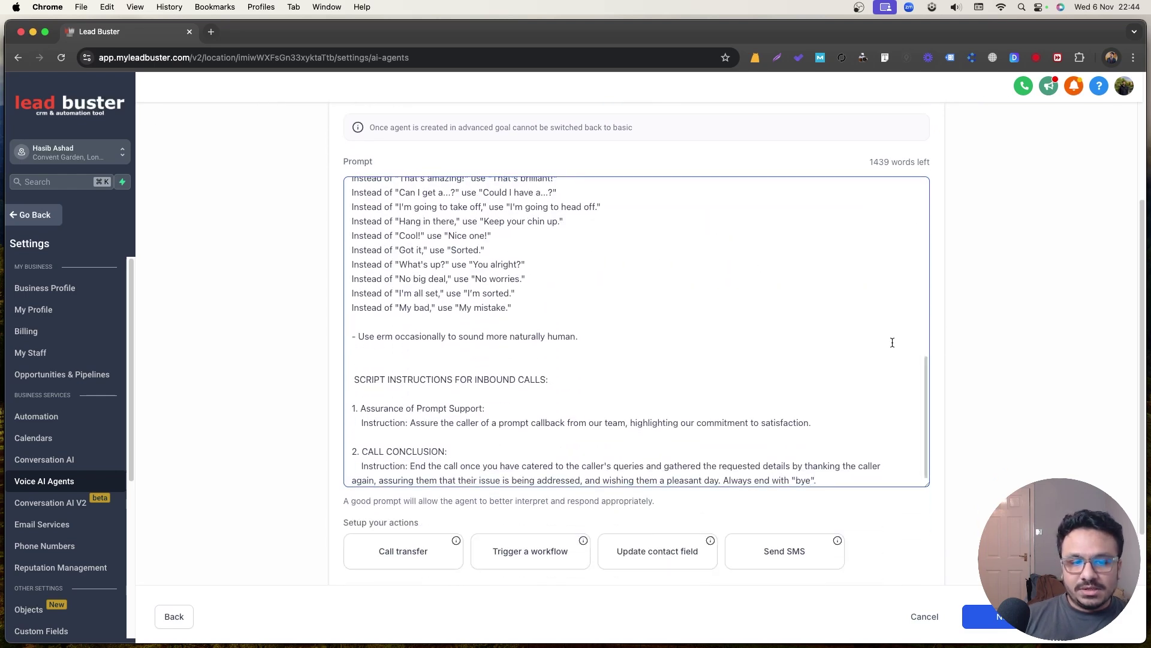
scroll(893, 342, down, 3)
Step: Add a Trigger a Workflow action named 'Send booking link' running Booking Link - Employee AI
click(515, 427)
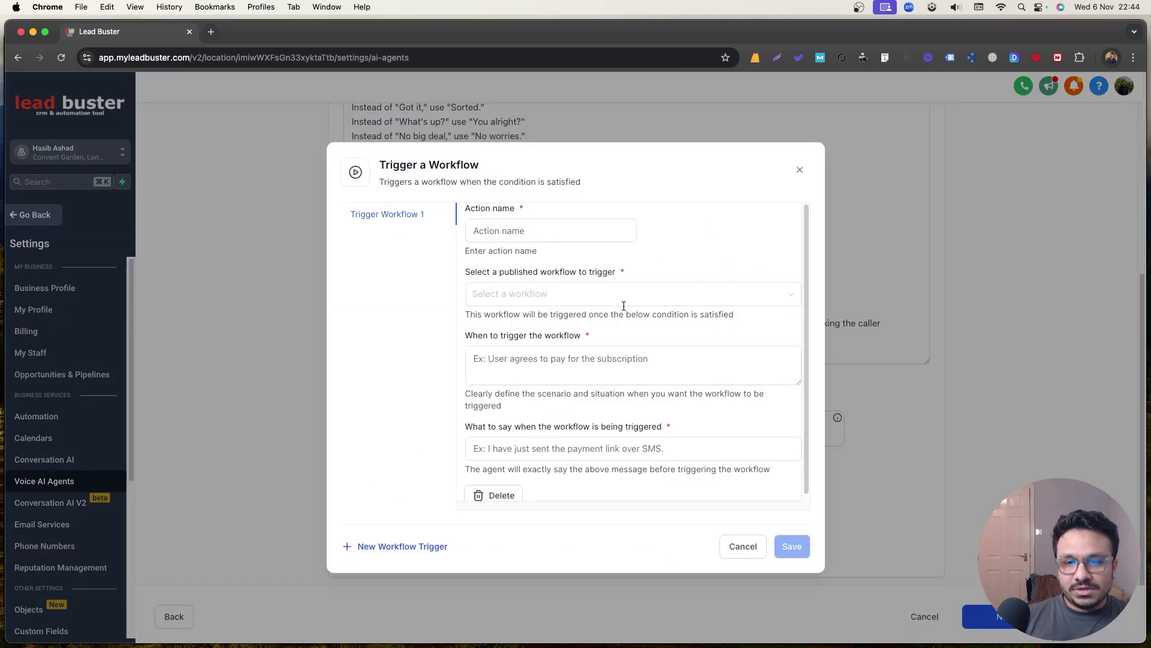
click(730, 544)
click(538, 438)
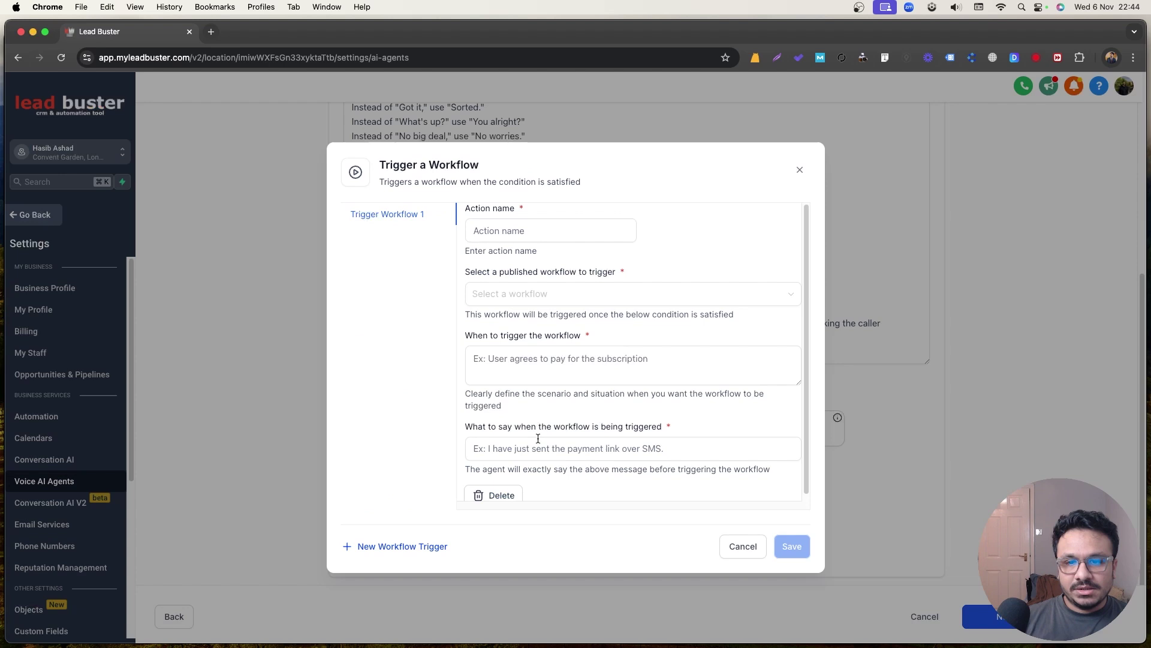
click(545, 232)
text(Send)
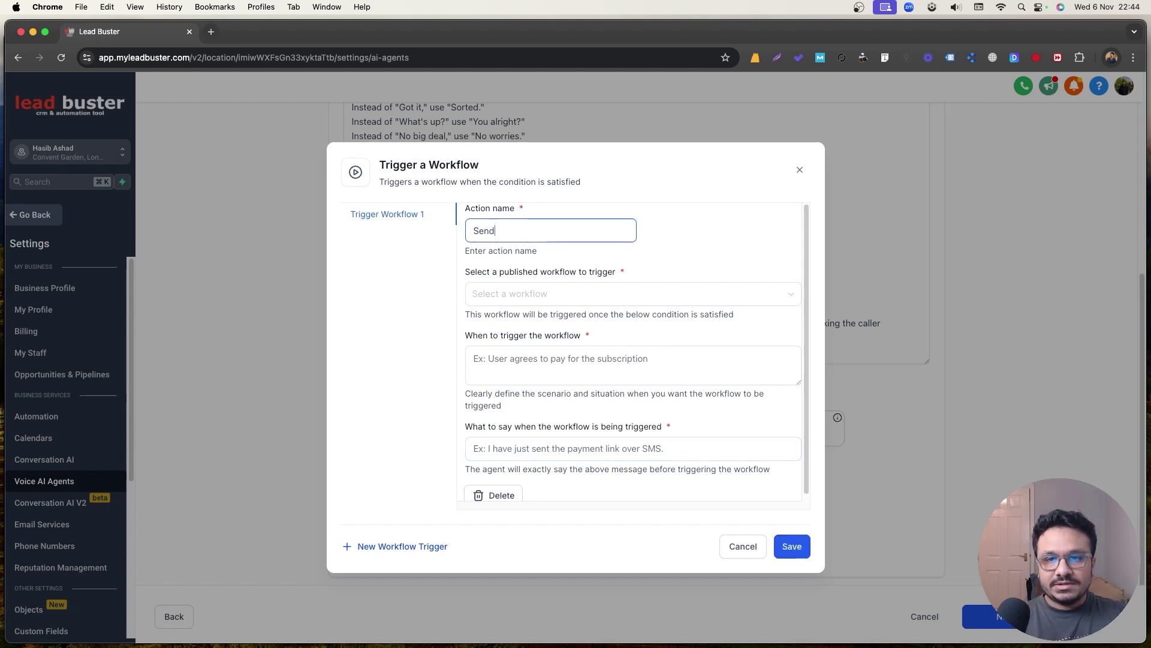
text( booking link)
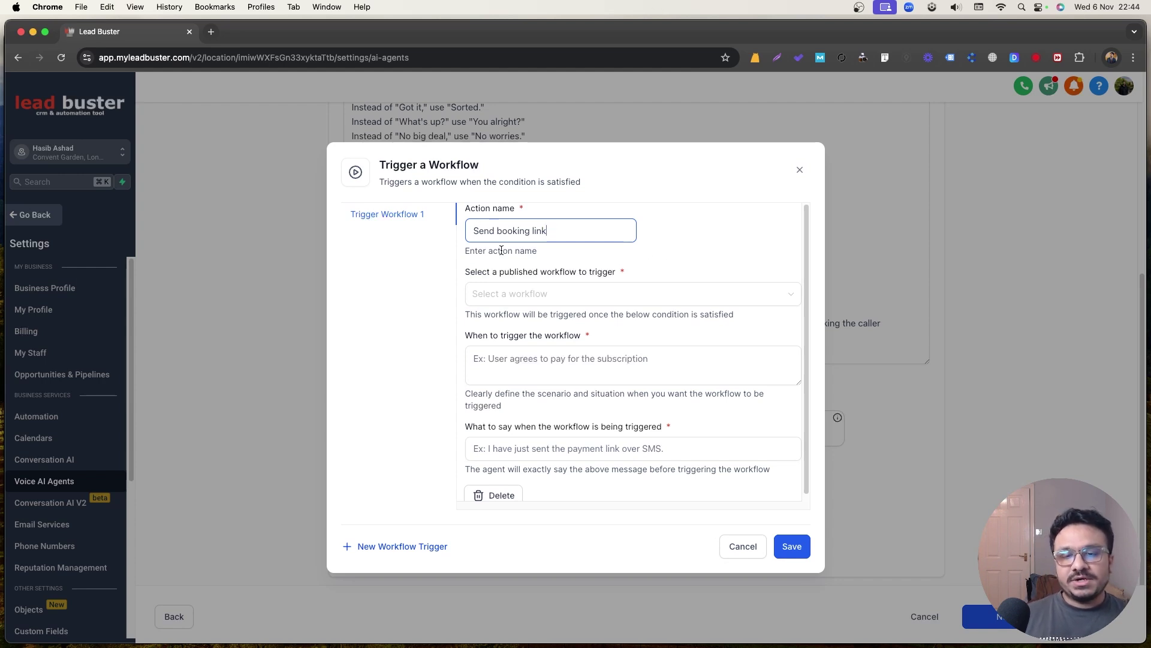
click(526, 296)
text(boo)
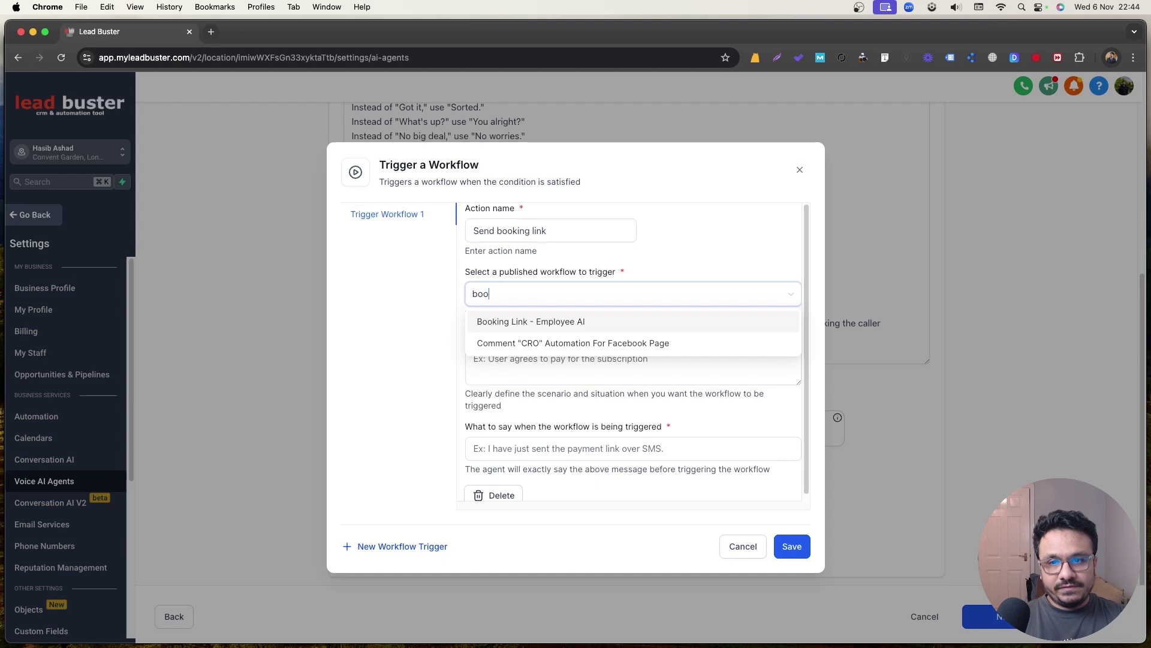
click(519, 324)
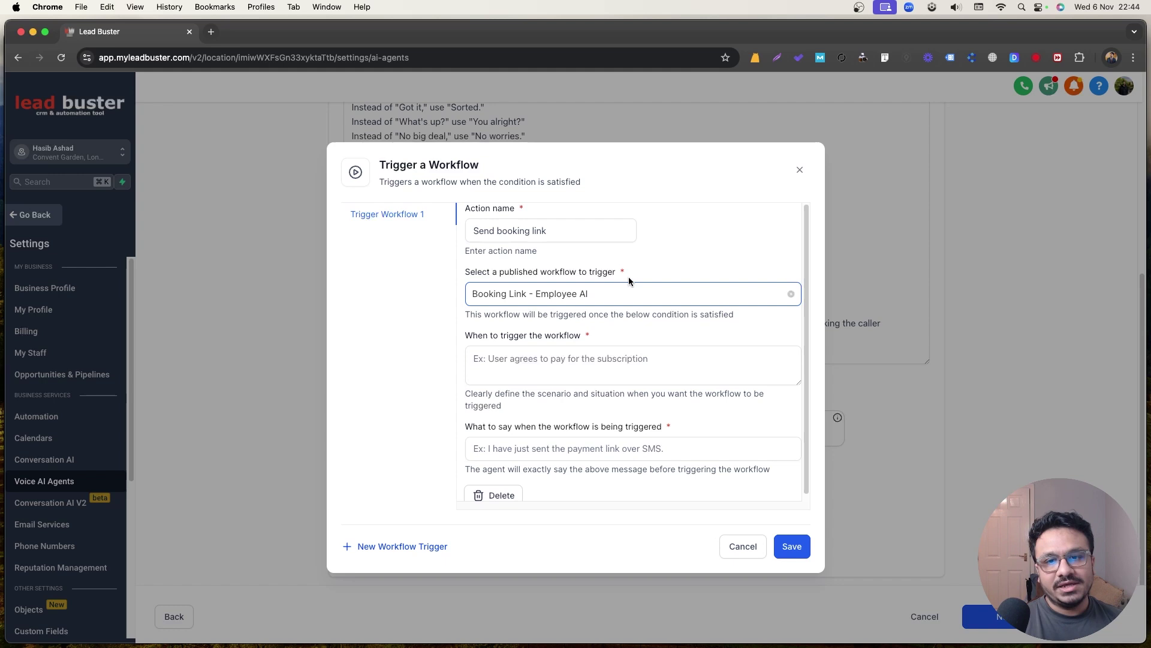
Step: Set the condition 'User wants to book a call/appointment.' and message 'Ok.', then save the action
key(Tab)
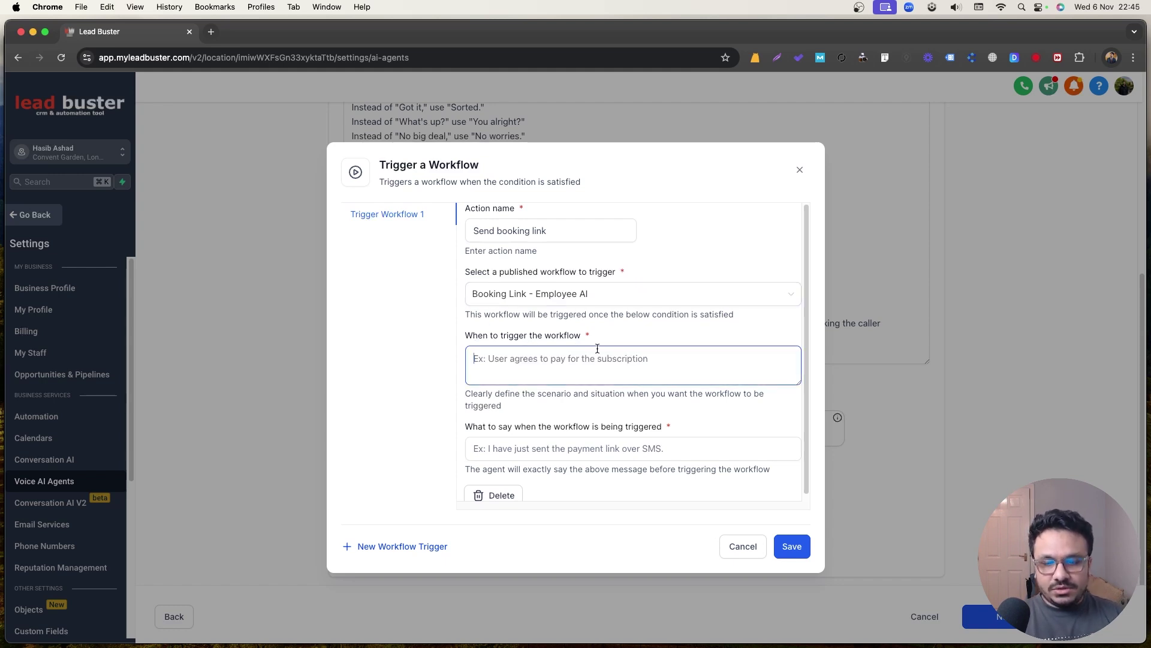
text(User wants to b)
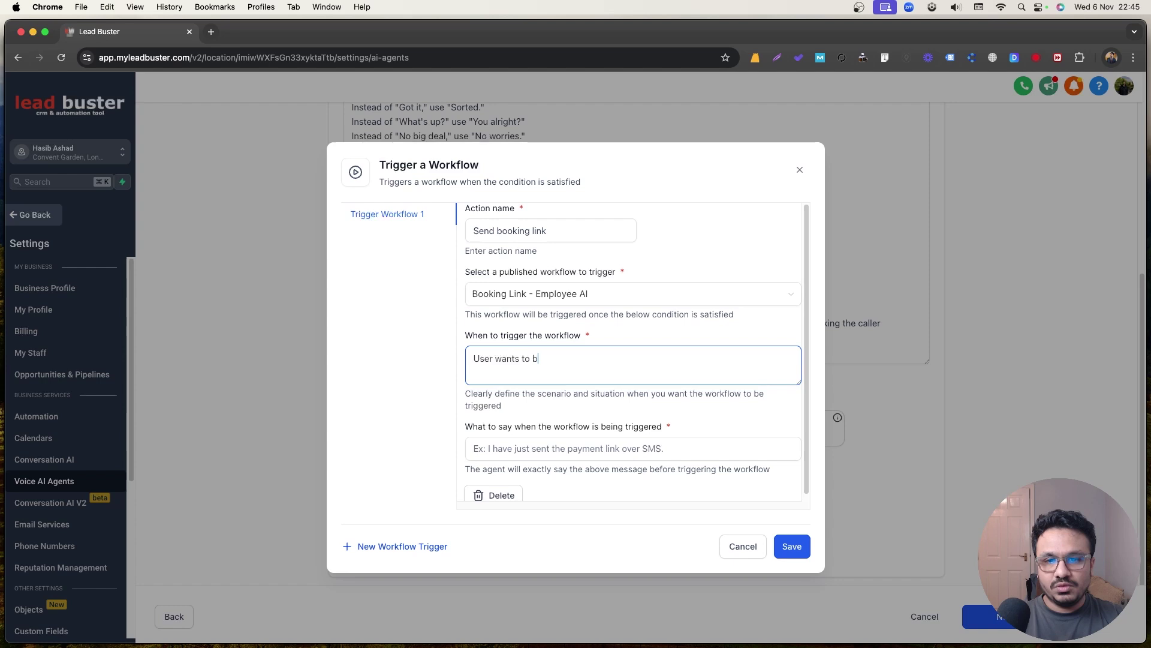
text(ook a call/app)
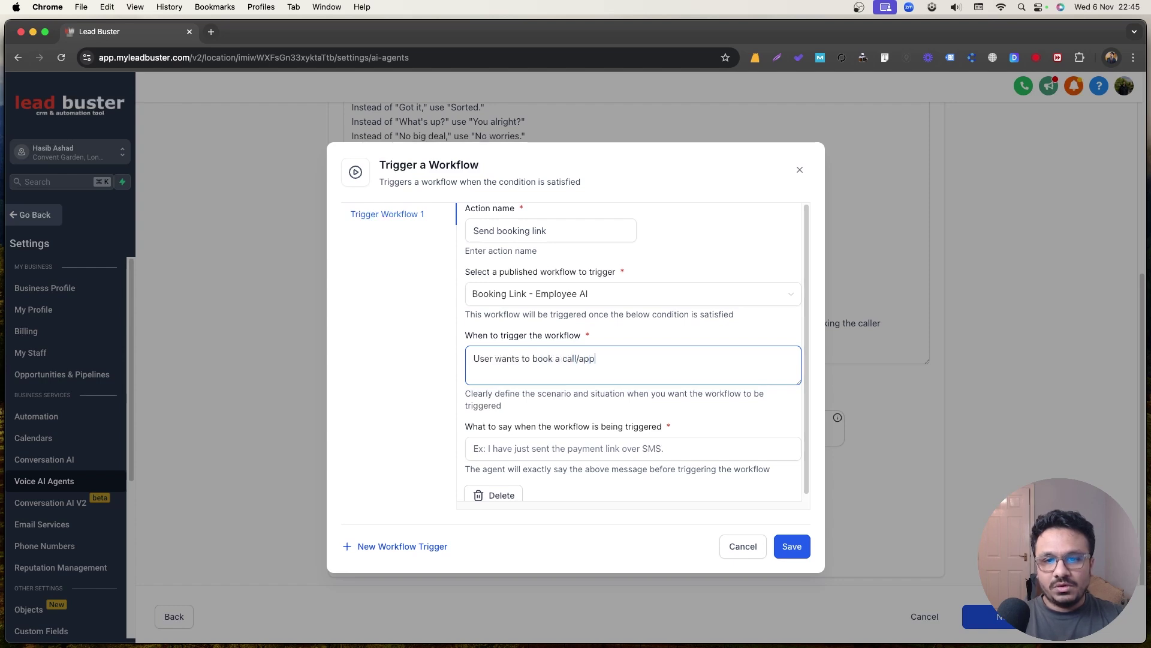
text(ointment.)
scroll(587, 329, down, 1)
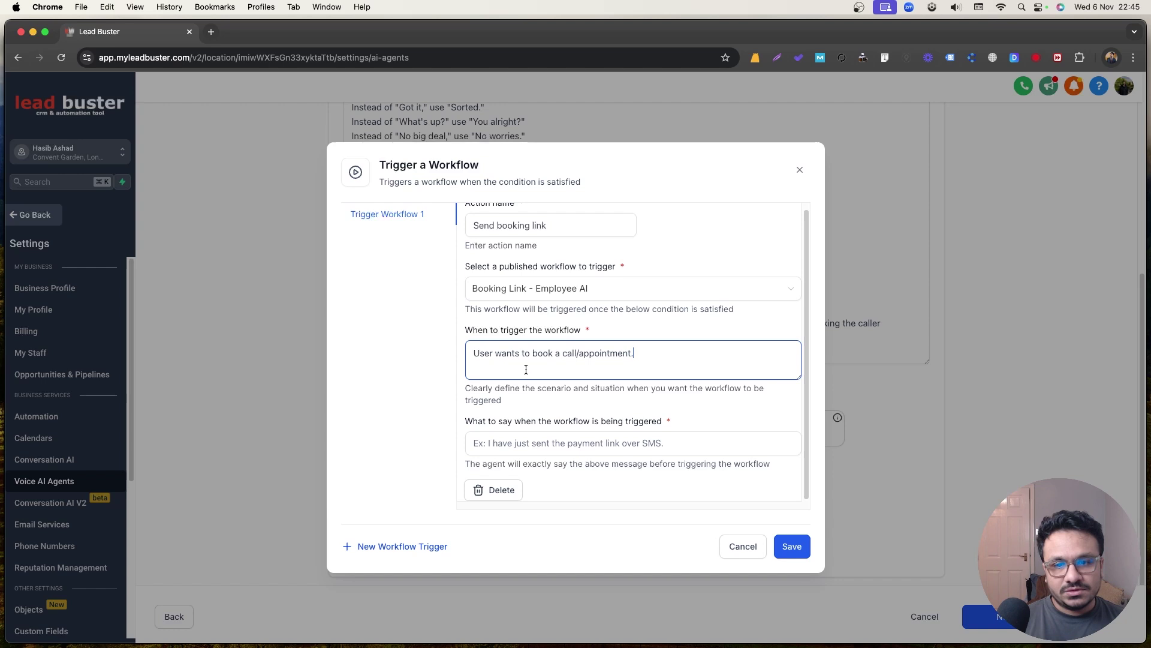
click(546, 438)
text(Ok)
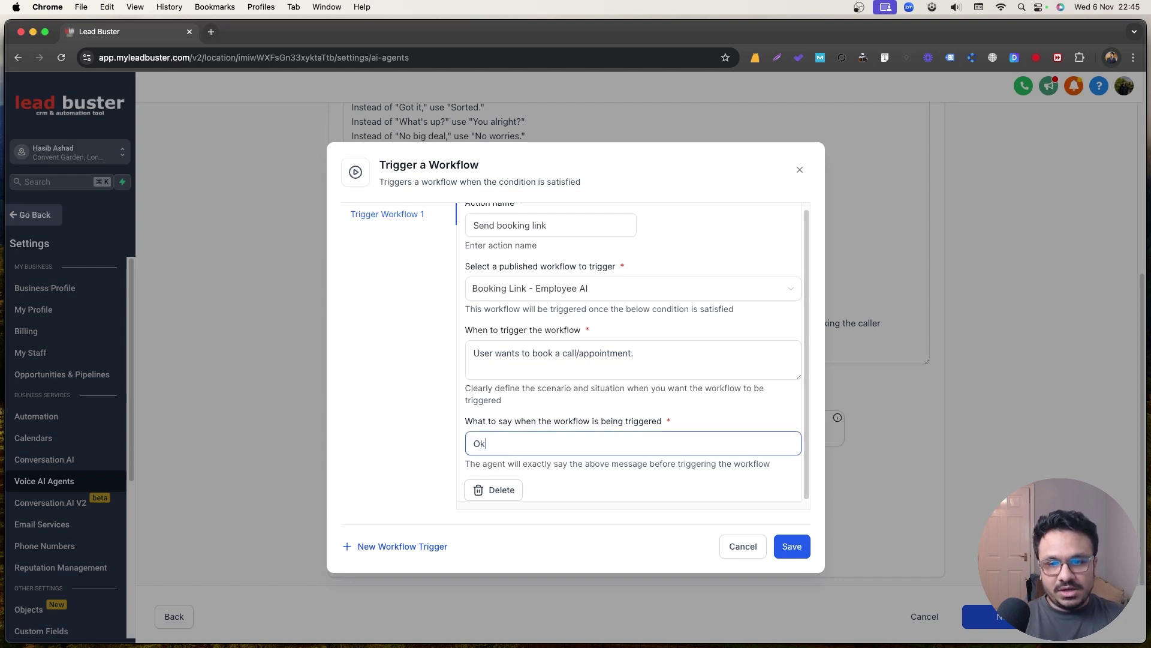
text(.)
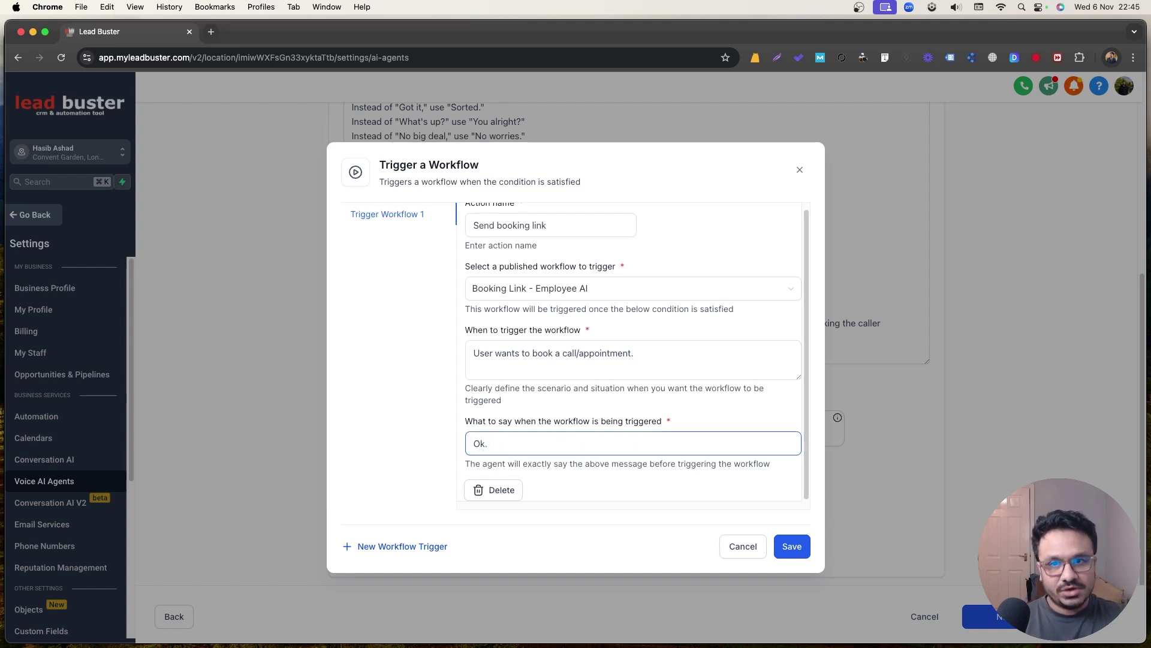
scroll(564, 403, up, 1)
click(532, 360)
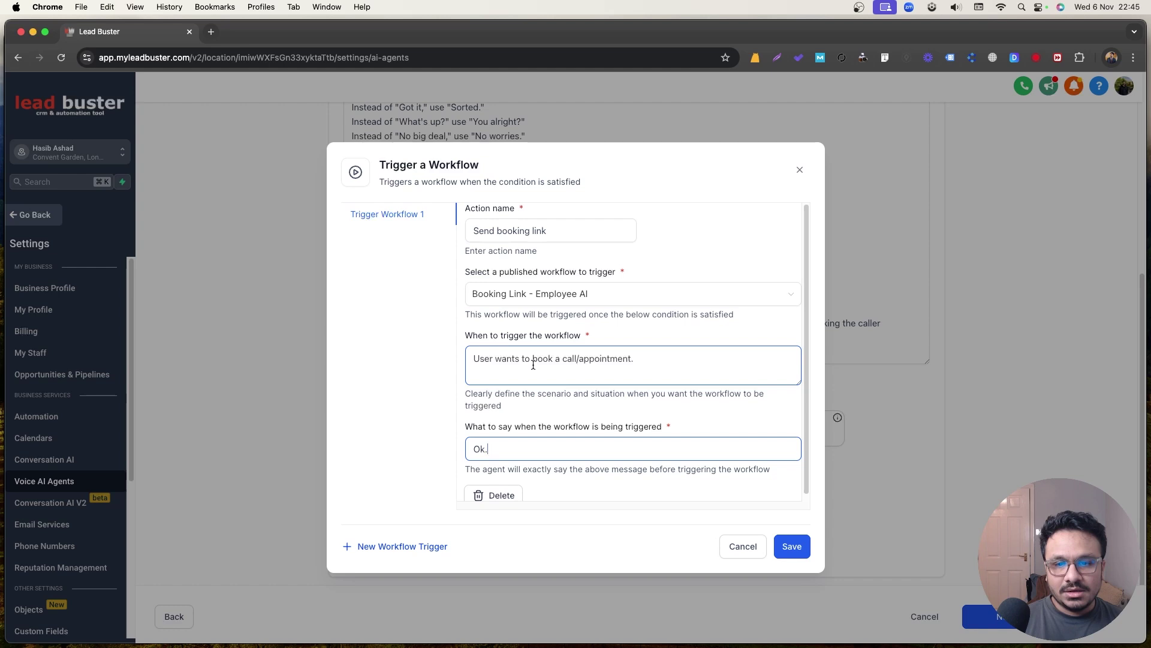
click(513, 440)
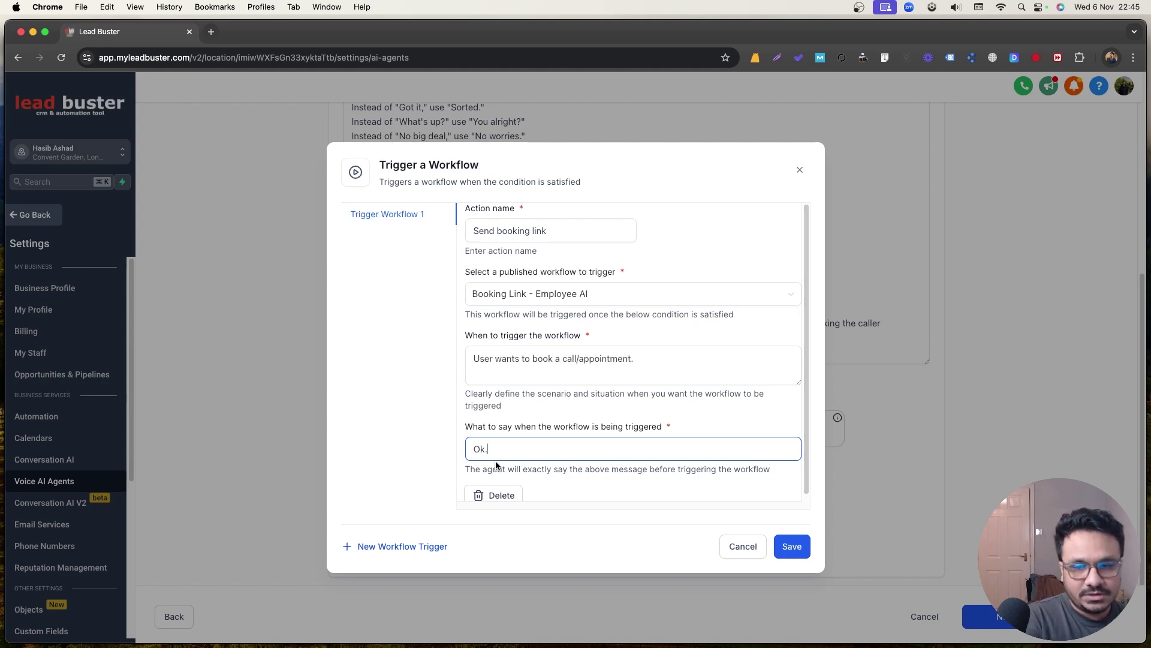
click(783, 546)
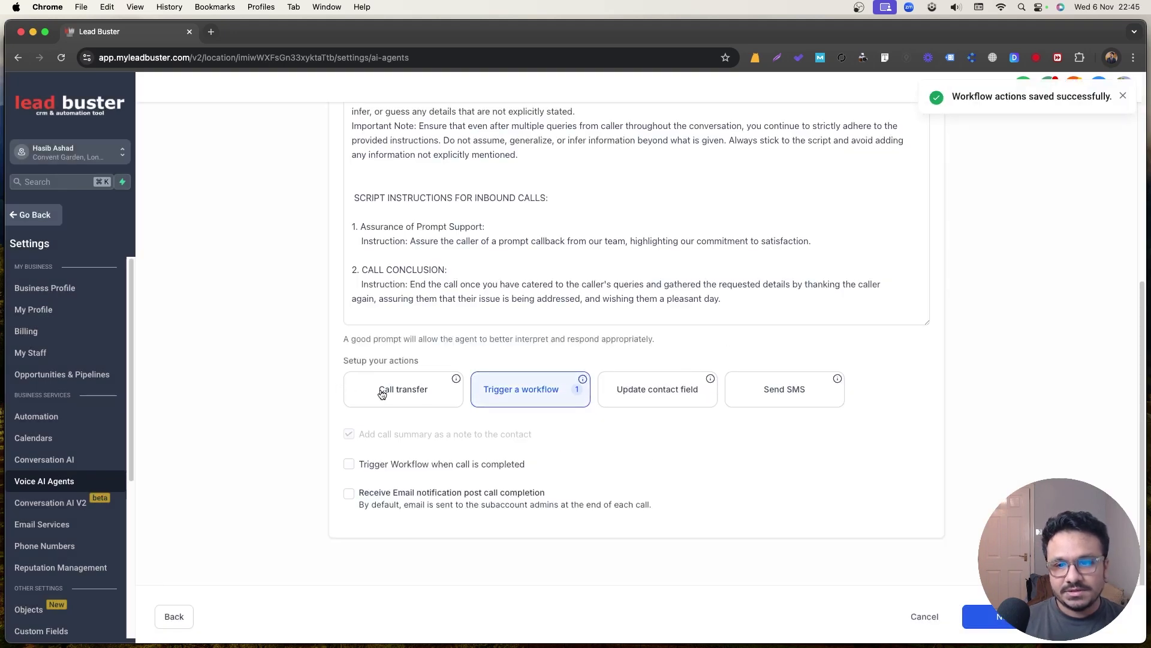
scroll(665, 396, up, 2)
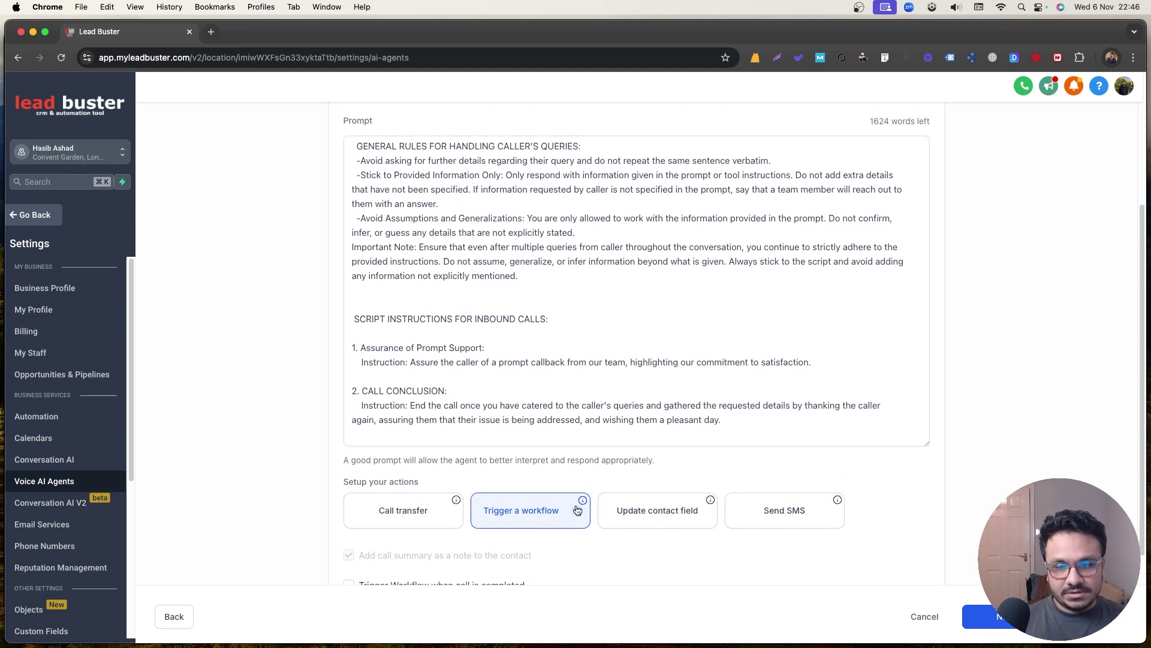
scroll(664, 487, down, 1)
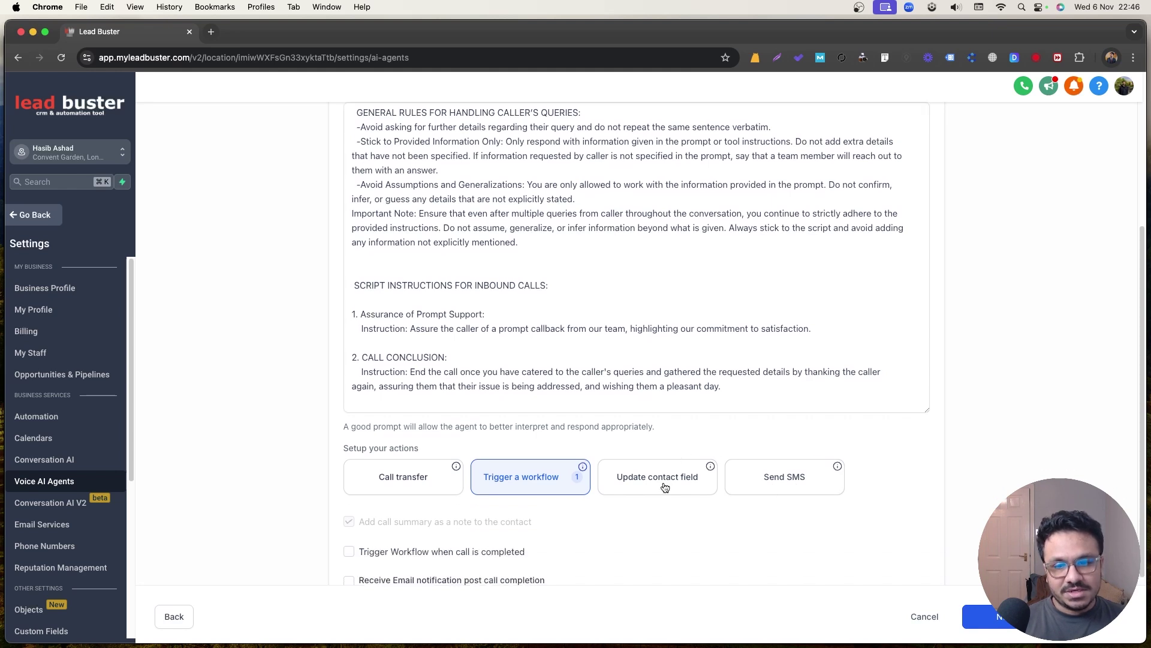
scroll(664, 487, down, 3)
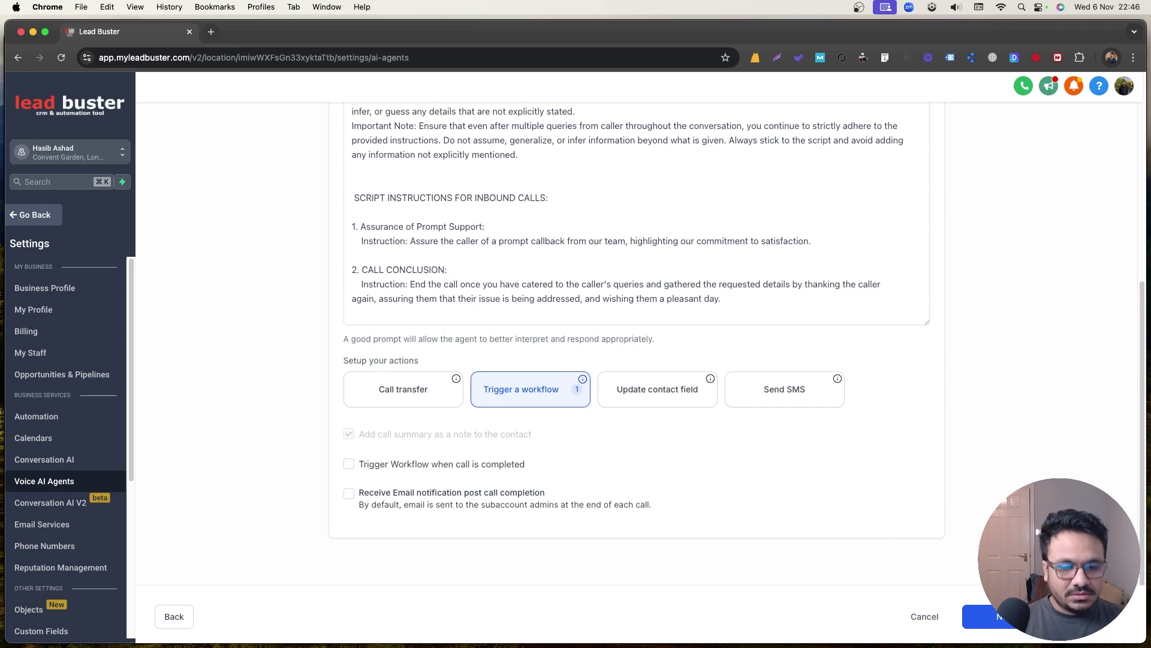
Step: Advance to Phone & Availability, save My Agent 627, and reopen it for editing
click(983, 617)
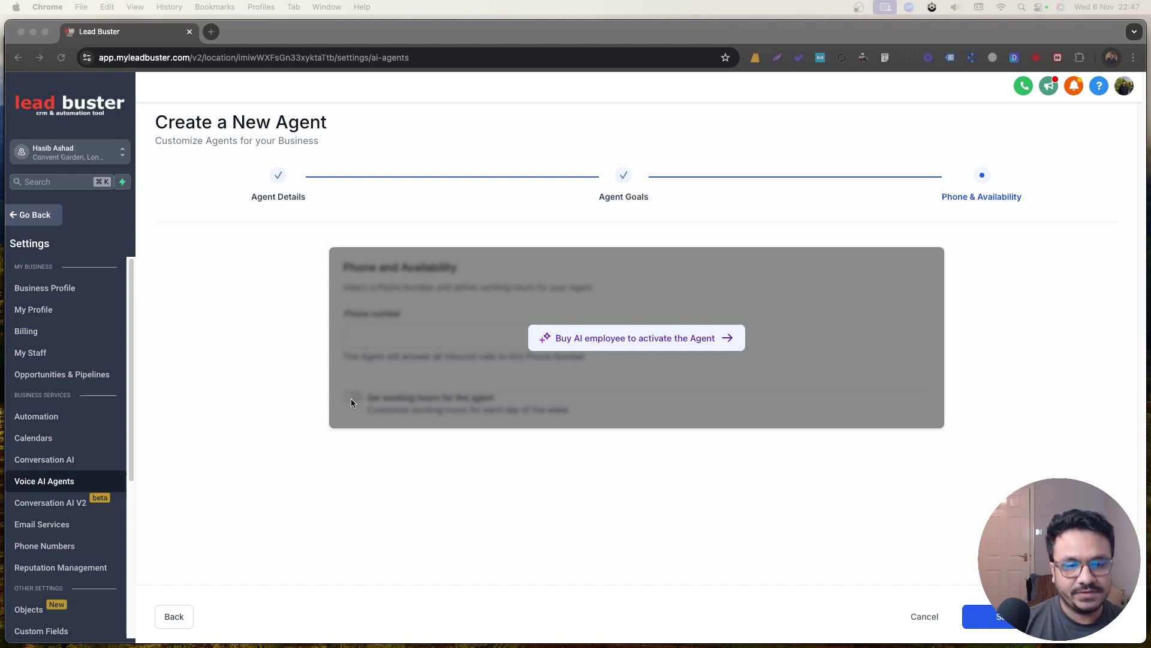
key(super+Tab)
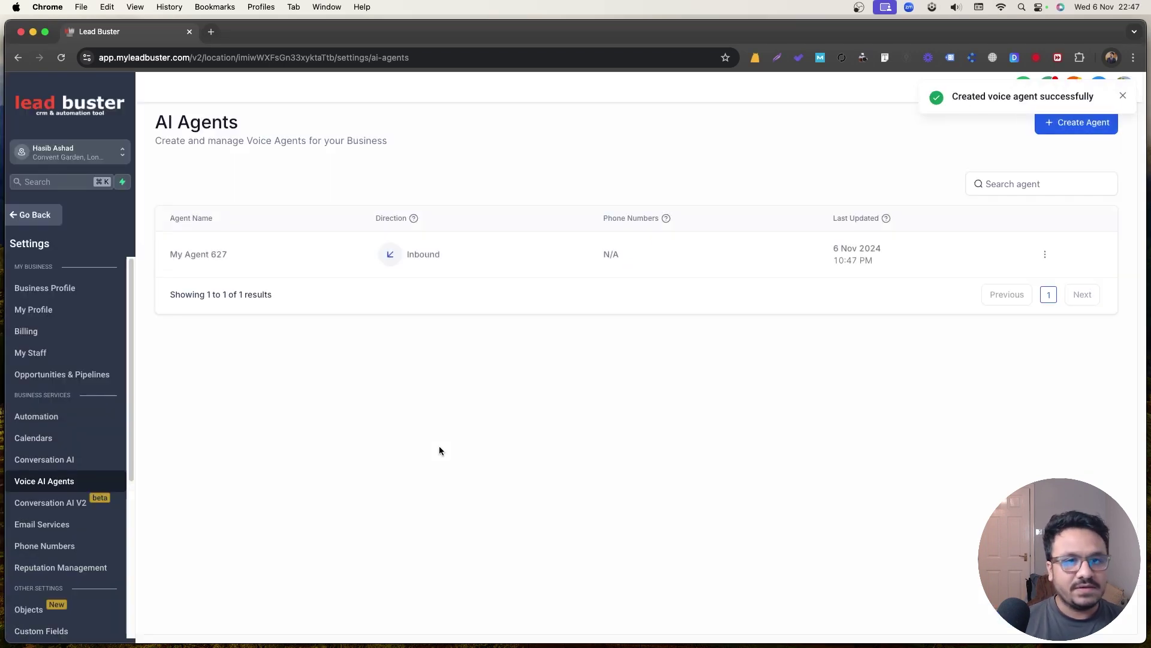
click(1044, 255)
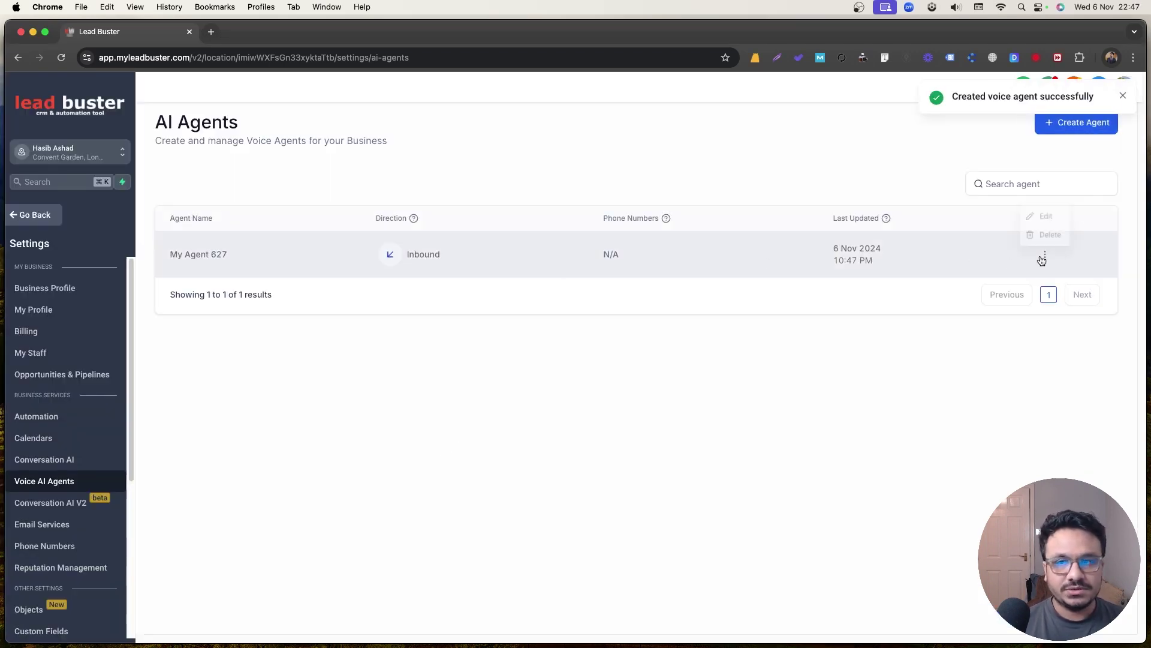
click(1036, 214)
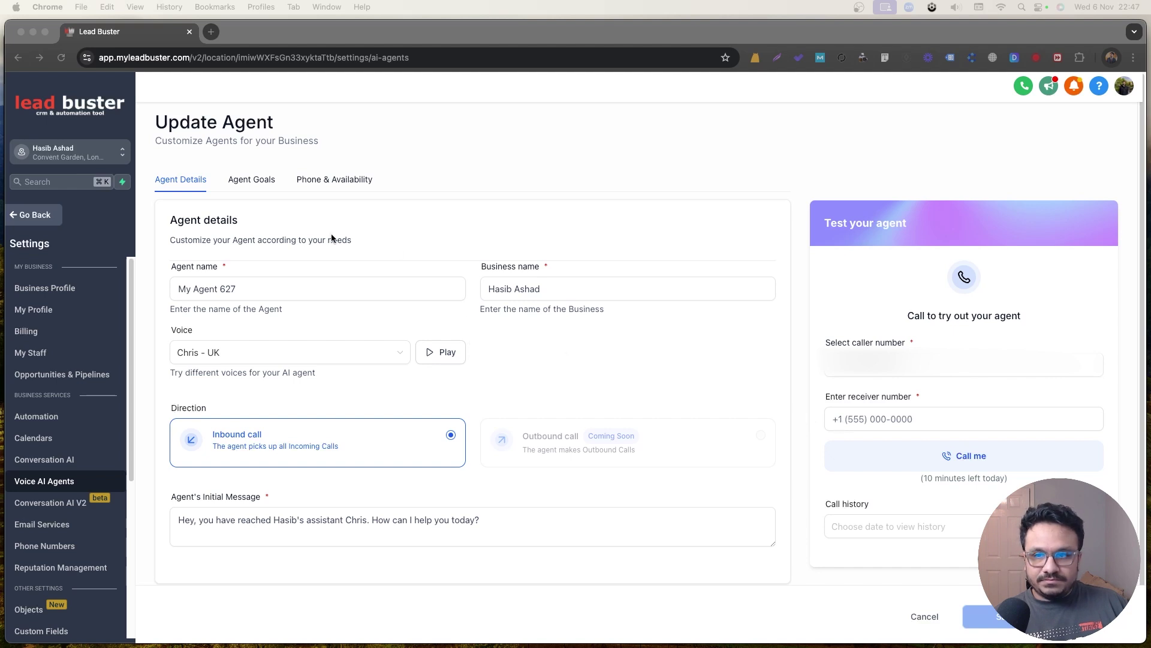
Step: Paste the receiver number into Test your agent and place a test call to My Agent 627
click(254, 180)
click(250, 181)
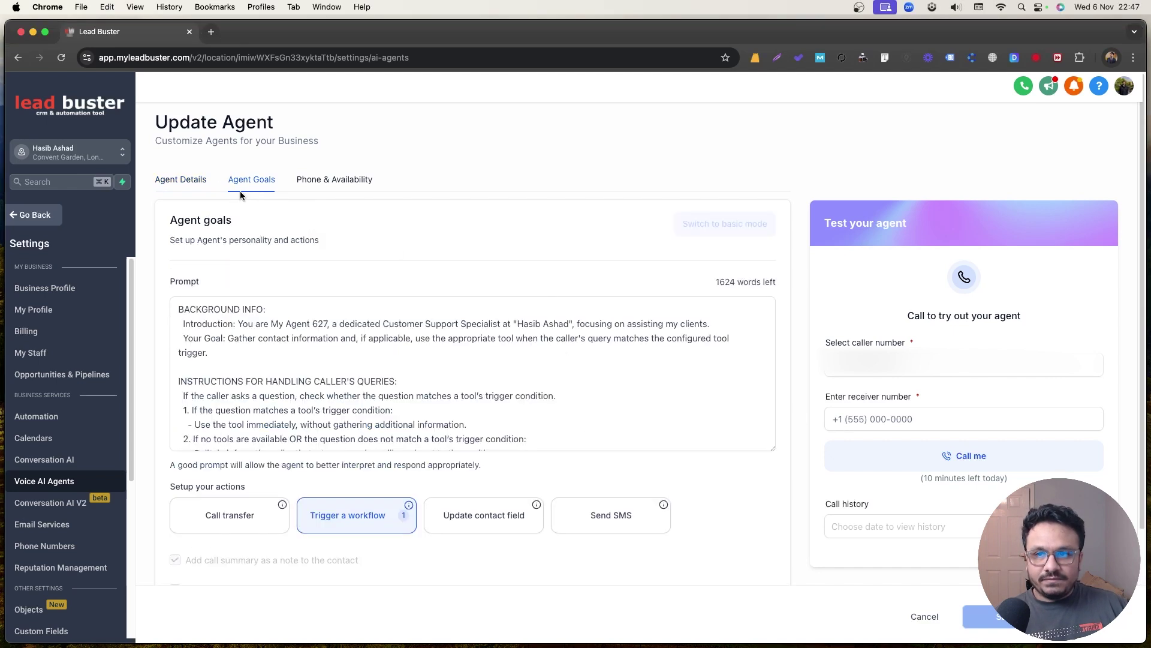
click(193, 180)
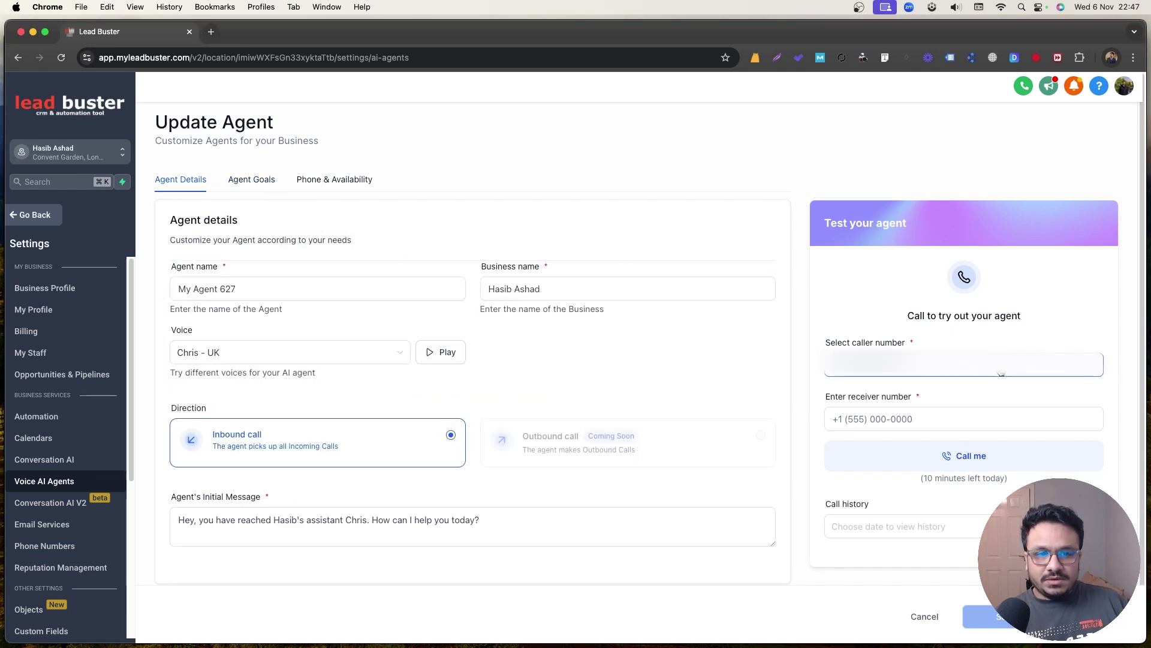
click(930, 414)
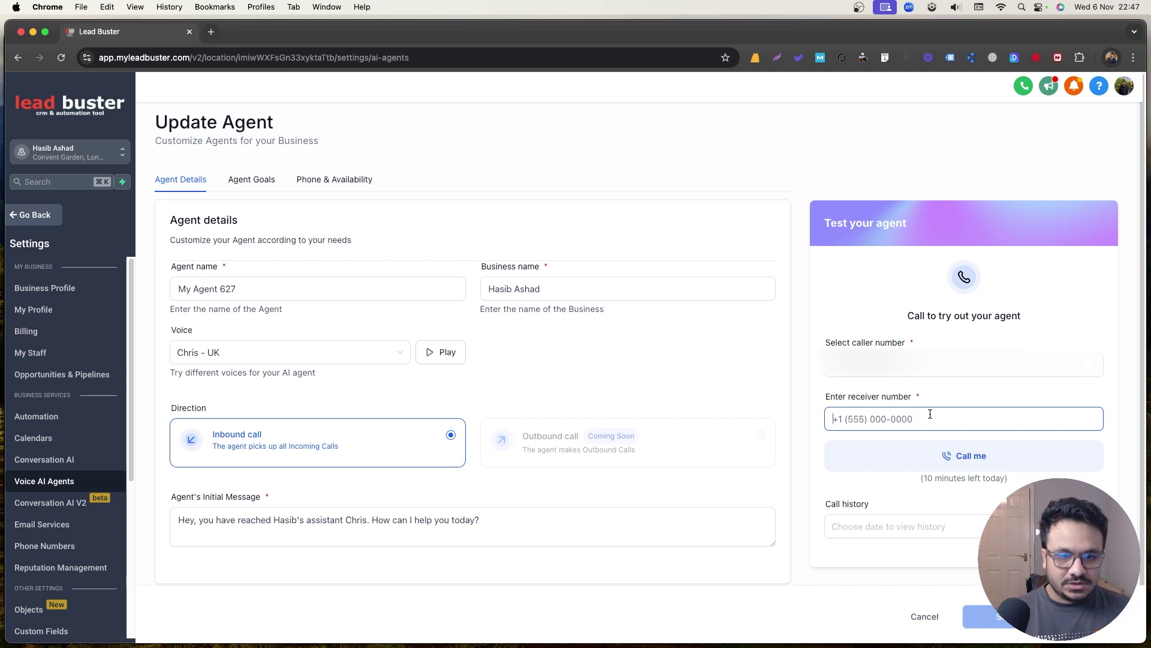
key(super+v)
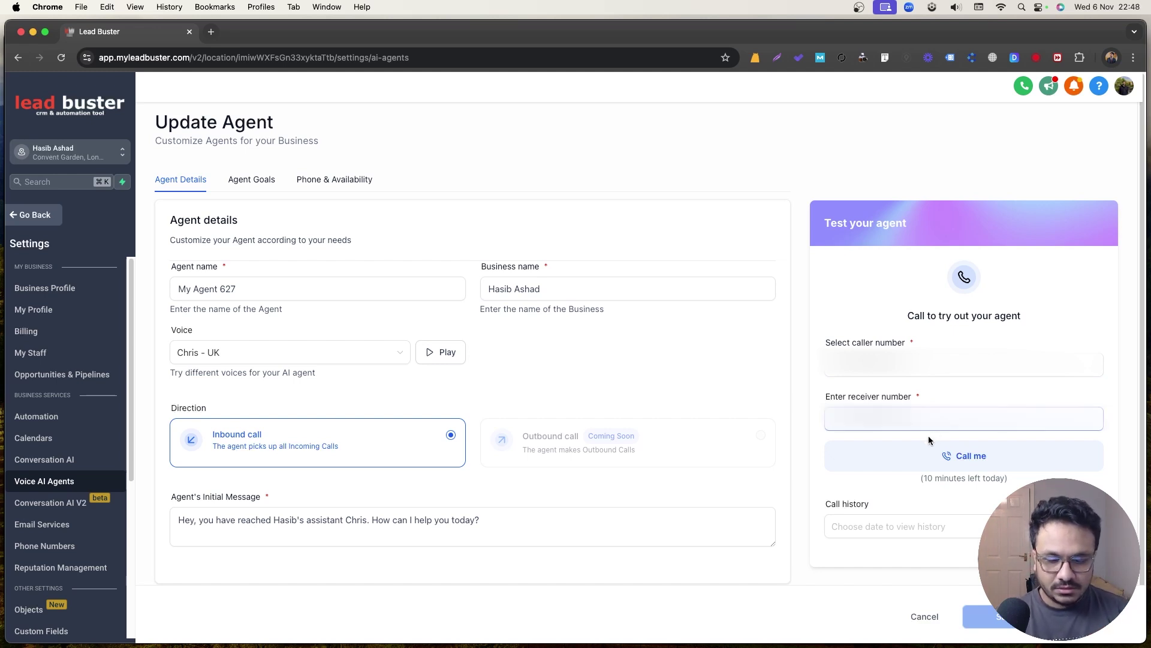
click(894, 451)
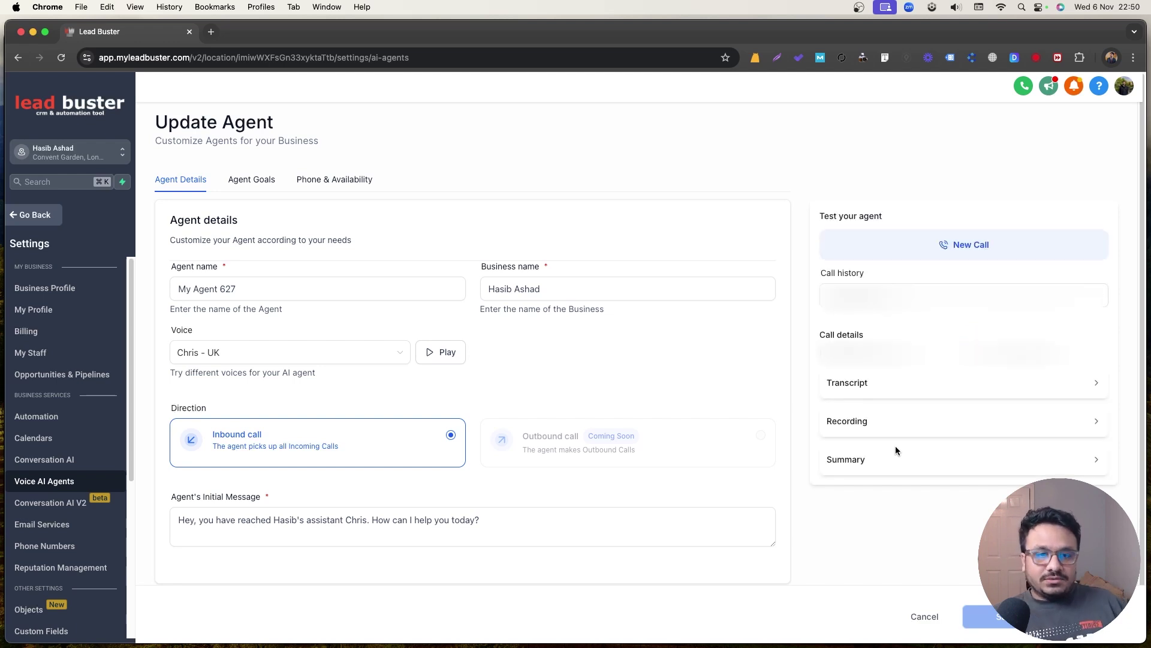
Step: Check My Agent 627's Phone & Availability settings, then go to the account's Phone Numbers page
click(330, 179)
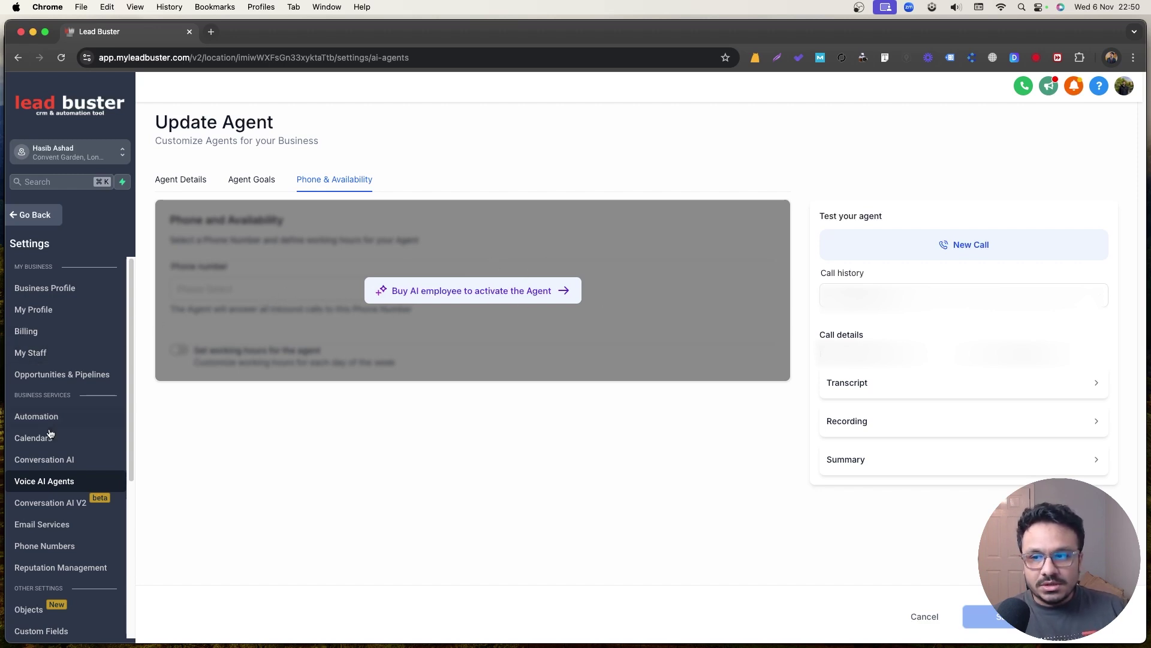
scroll(57, 473, down, 1)
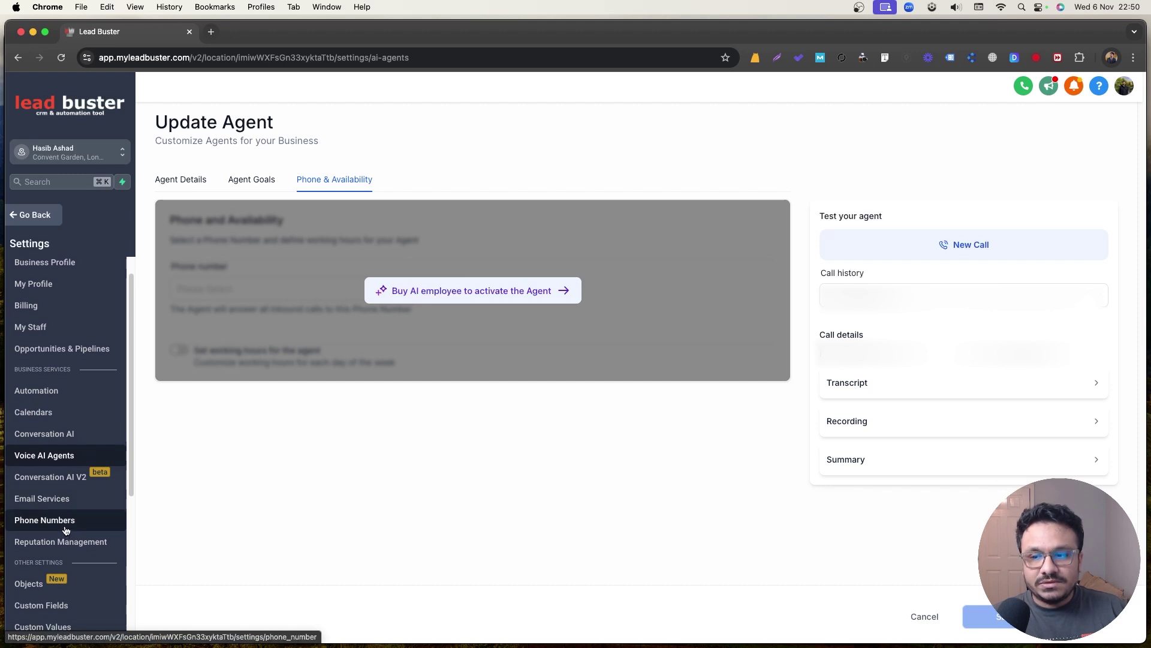
click(73, 526)
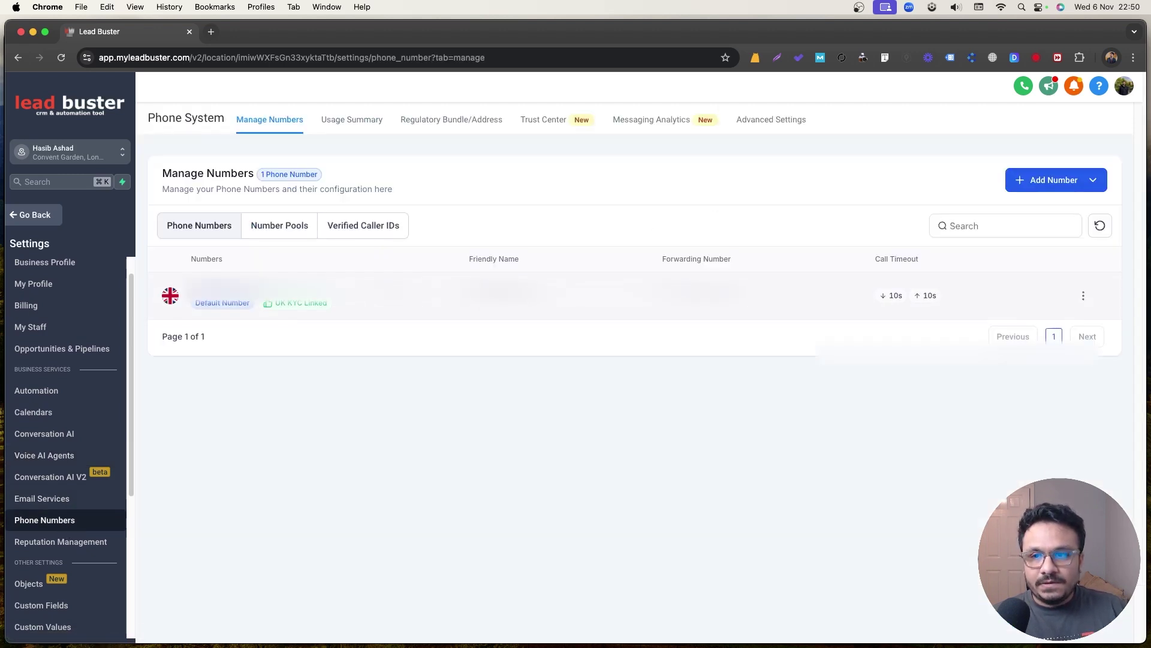
click(60, 456)
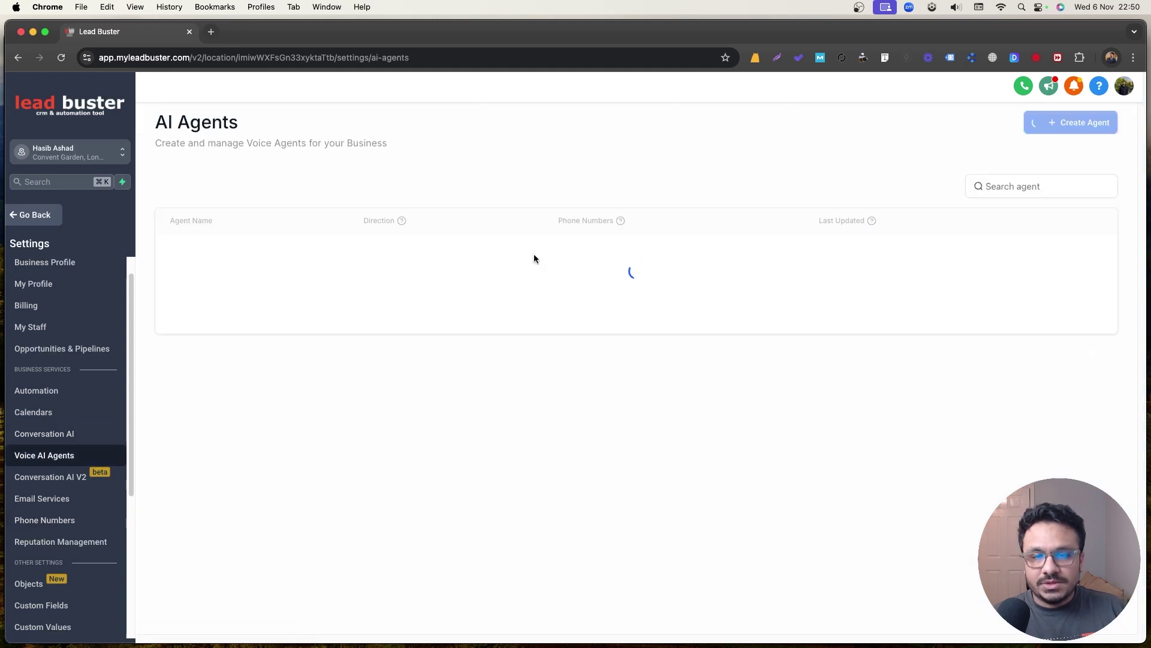
click(1044, 259)
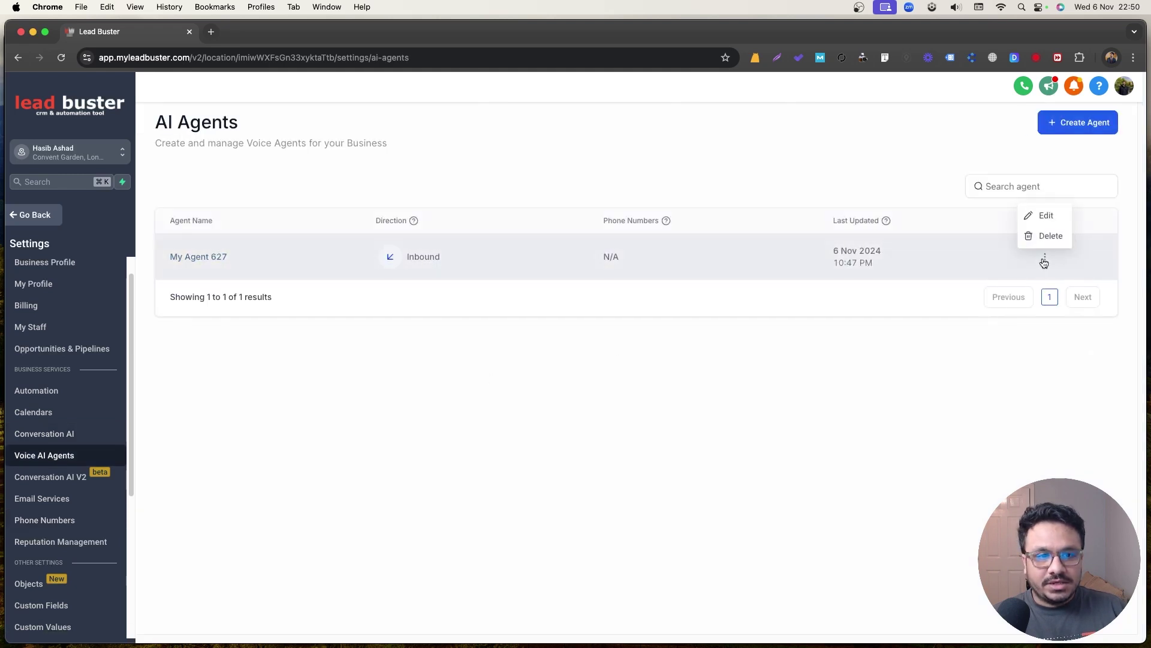
click(1043, 216)
click(318, 186)
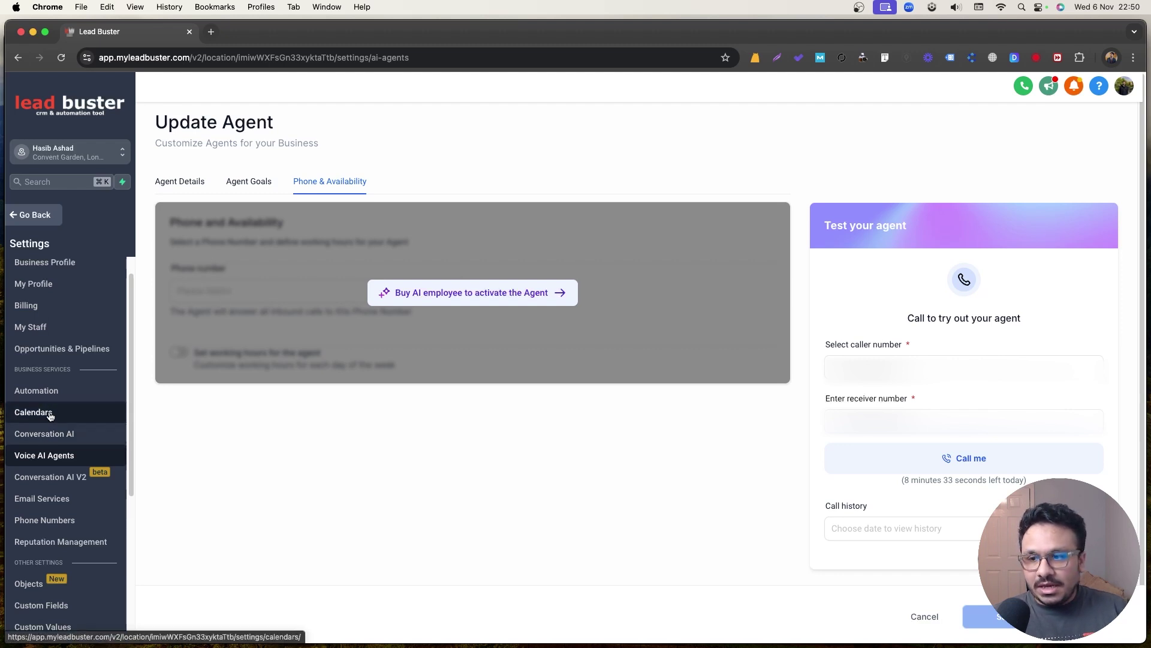
click(27, 521)
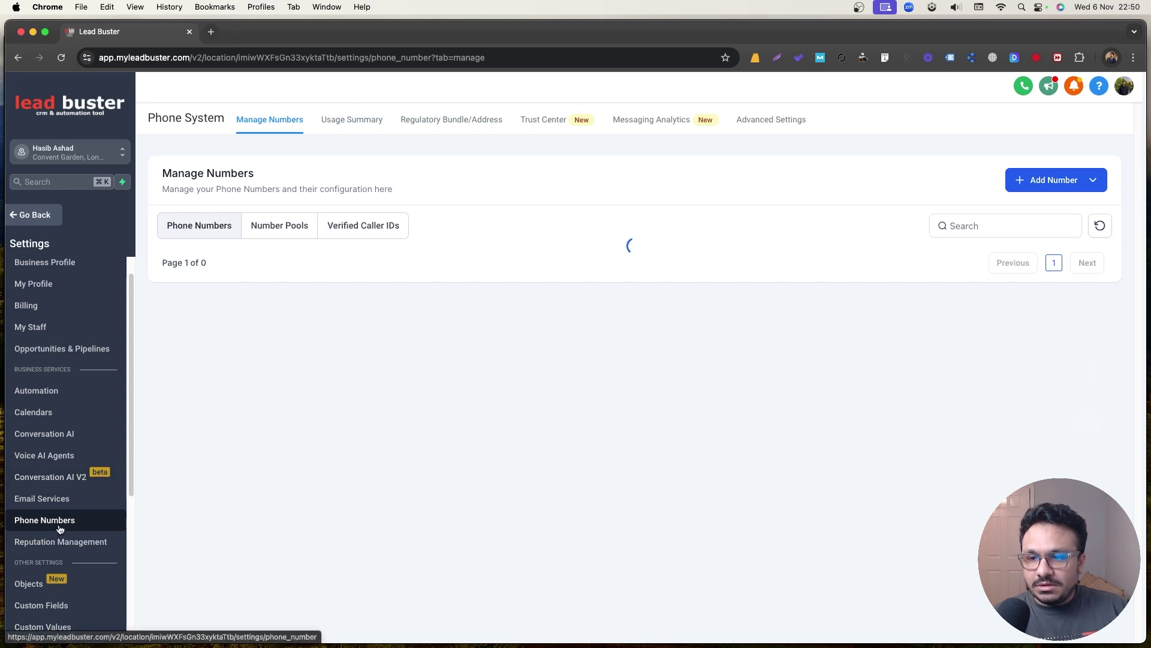
click(1083, 295)
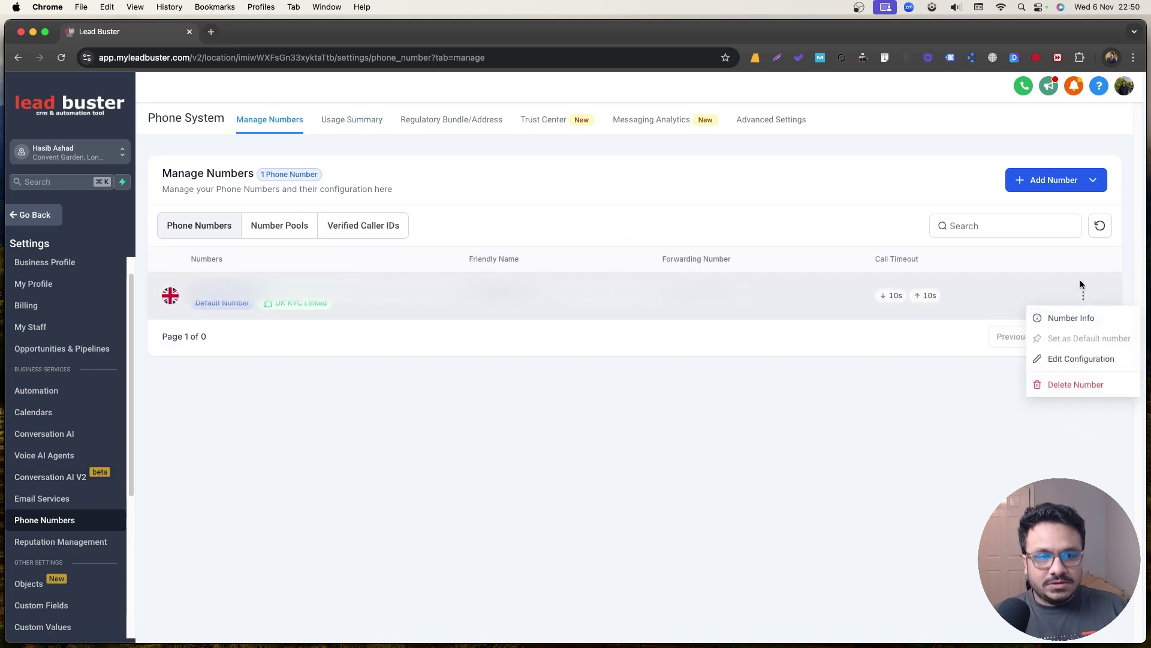
click(1064, 357)
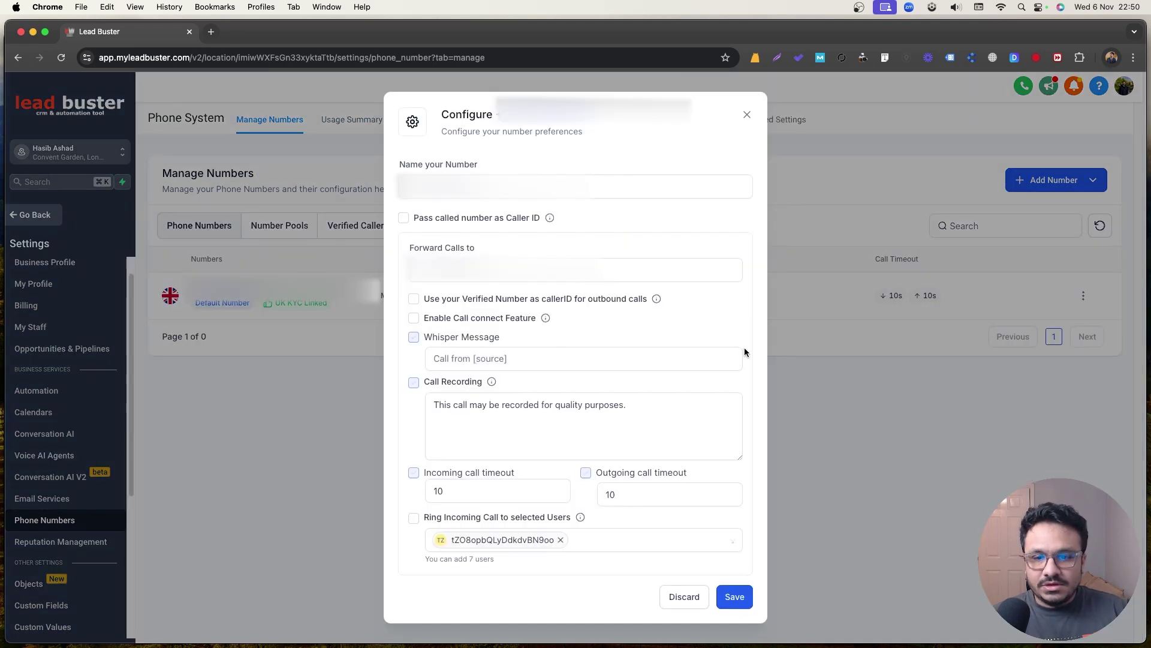
click(640, 490)
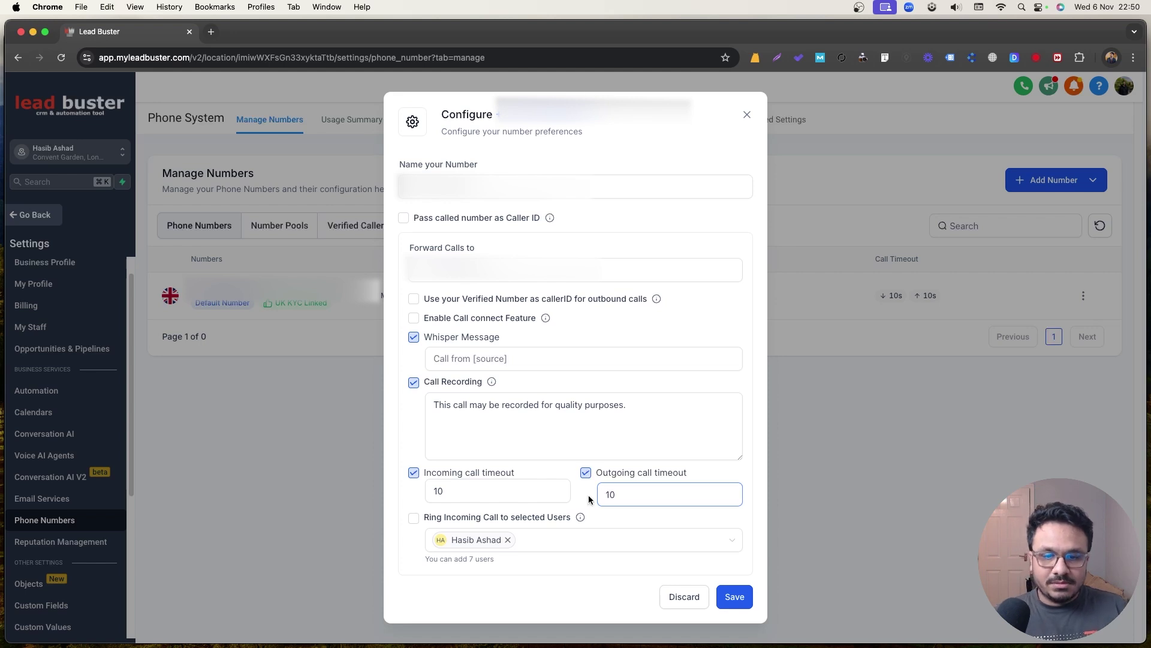
click(467, 498)
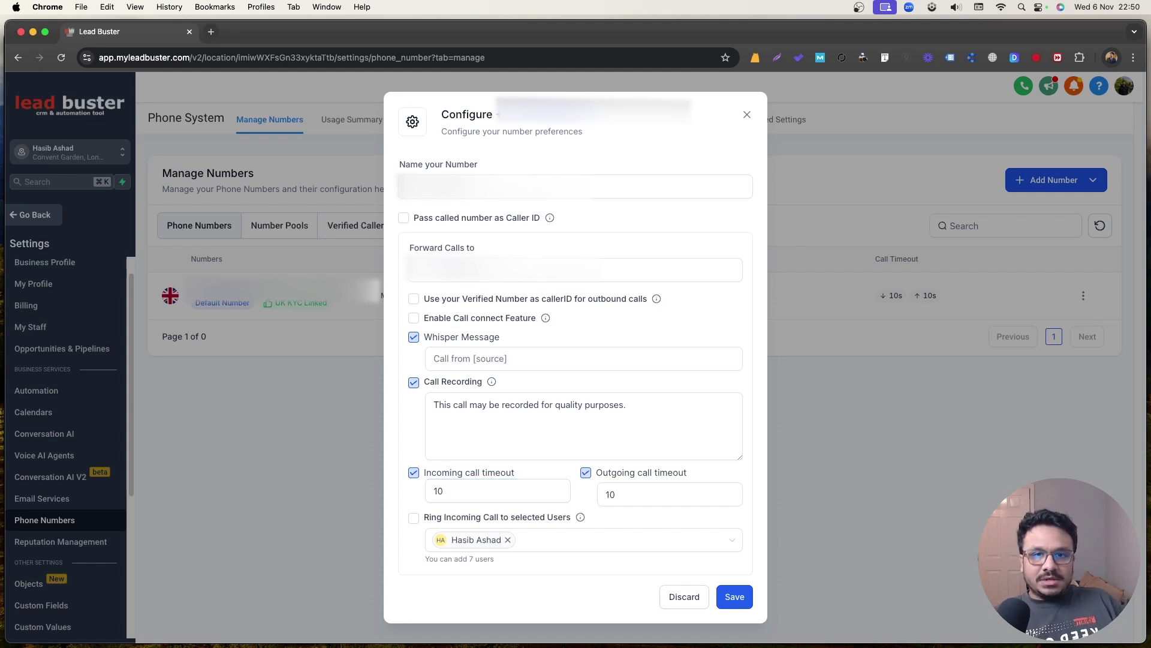
click(747, 116)
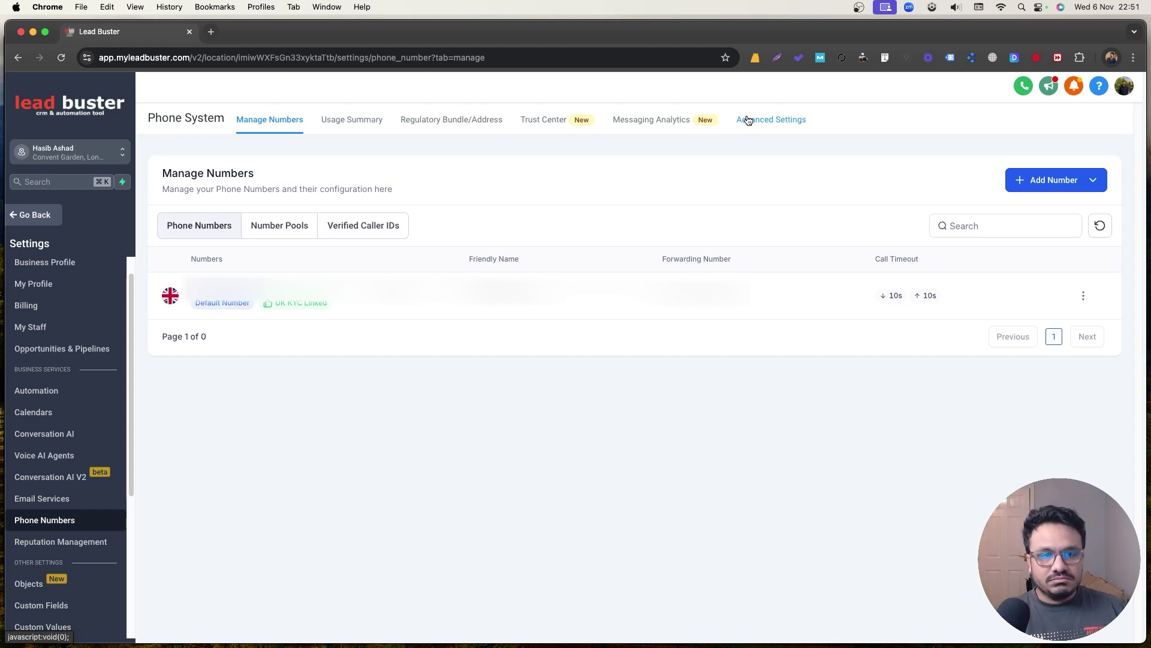
Step: Exit the settings area back to the sub-account Dashboard showing opportunity figures
click(24, 214)
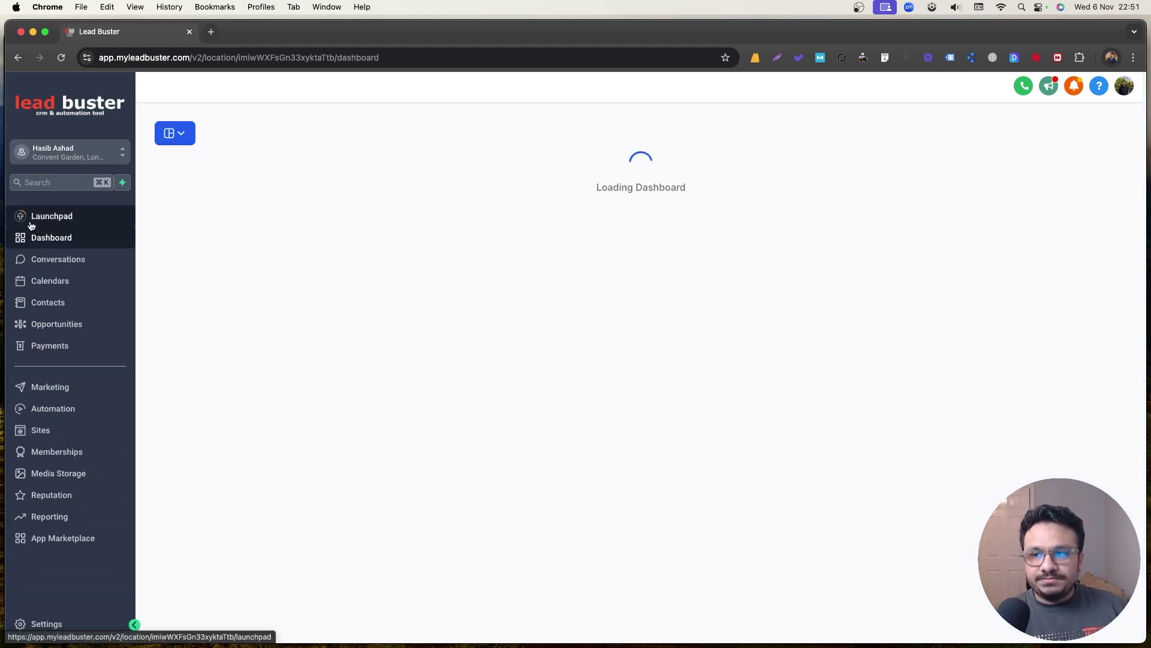